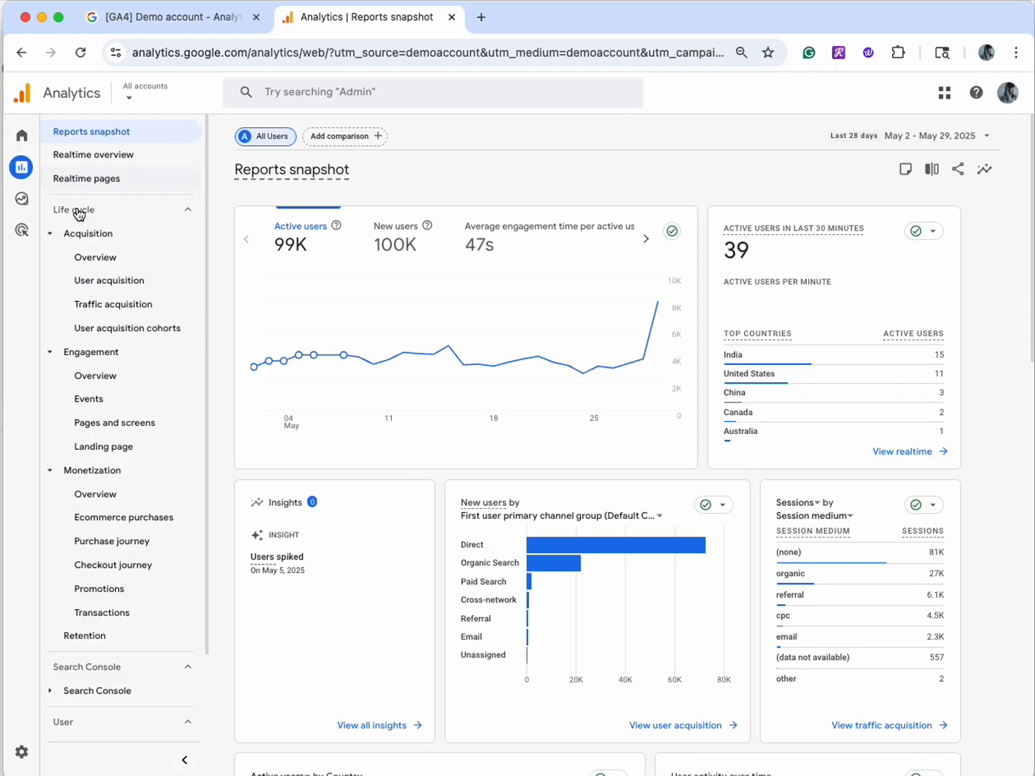
Open the Tech details report under User and choose Browser as its primary dimension.
{"action": "left_click", "coordinate": [189, 724]}
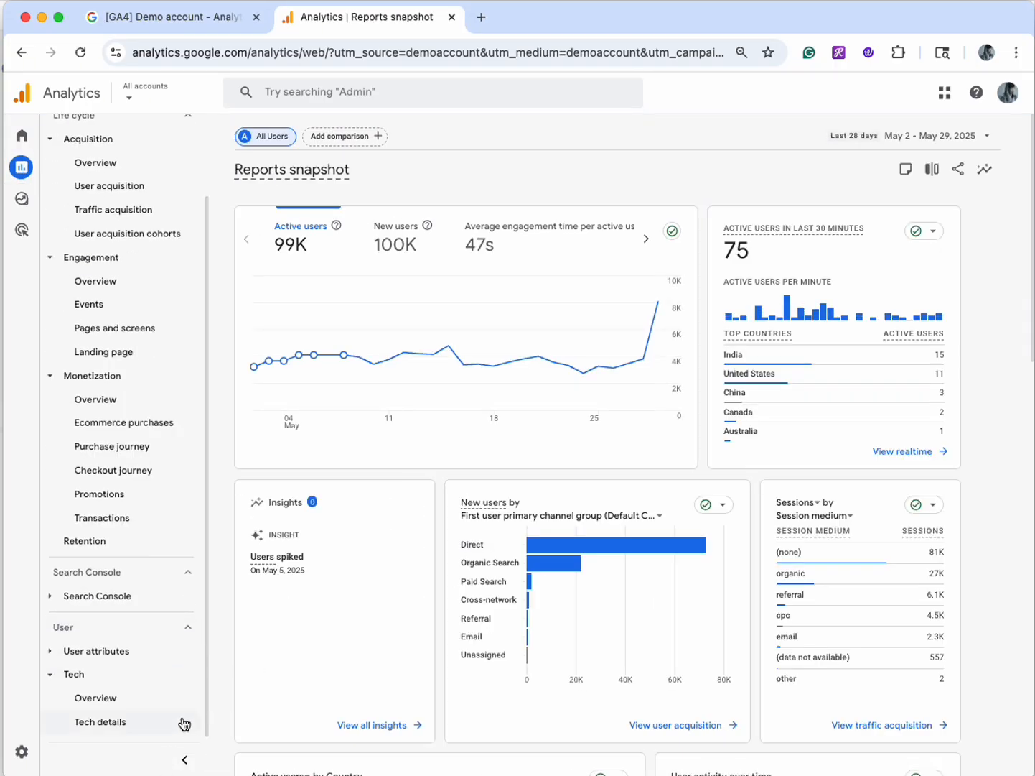
{"action": "left_click", "coordinate": [102, 730]}
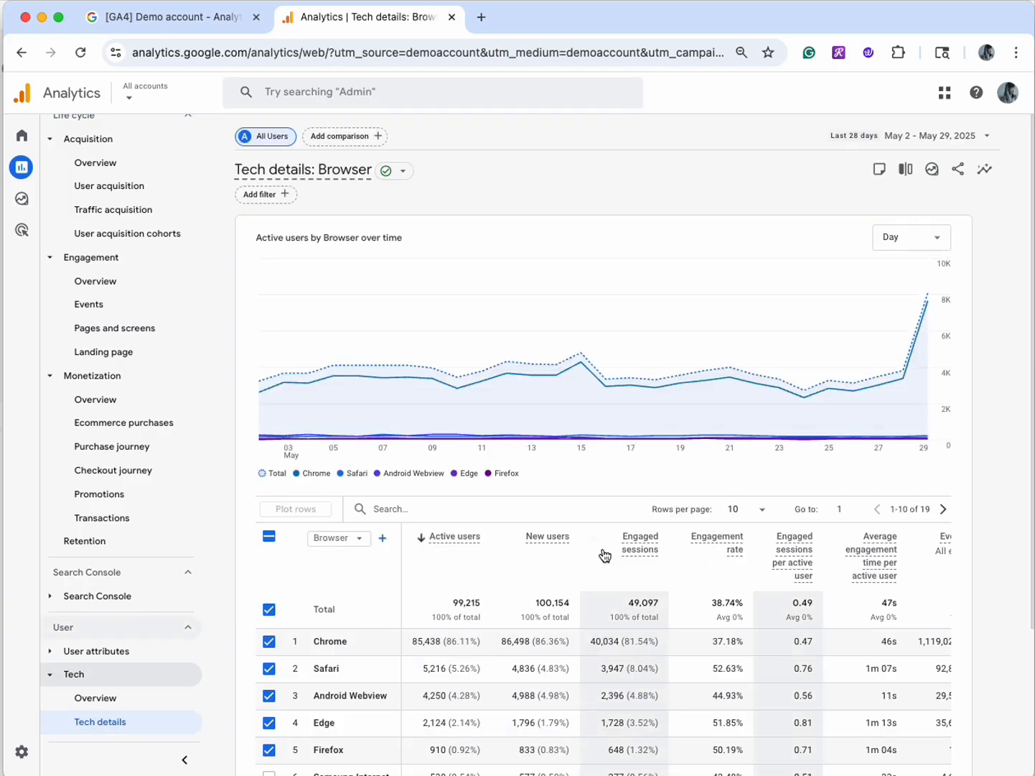
{"action": "left_click", "coordinate": [360, 540]}
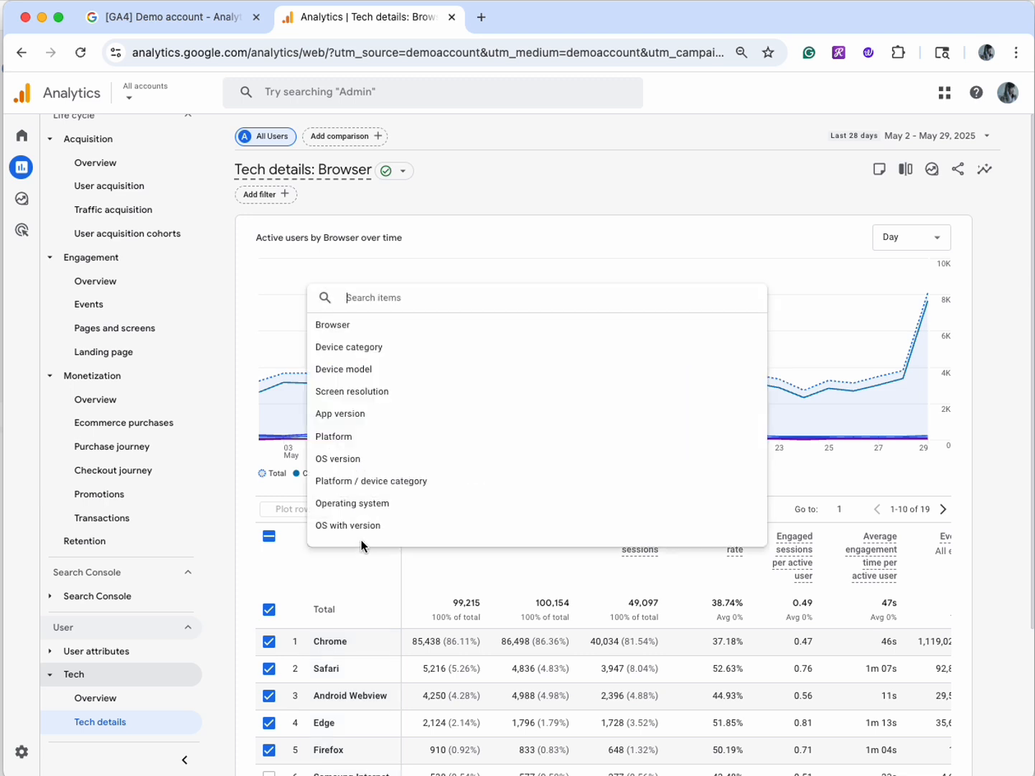
{"action": "left_click", "coordinate": [334, 326]}
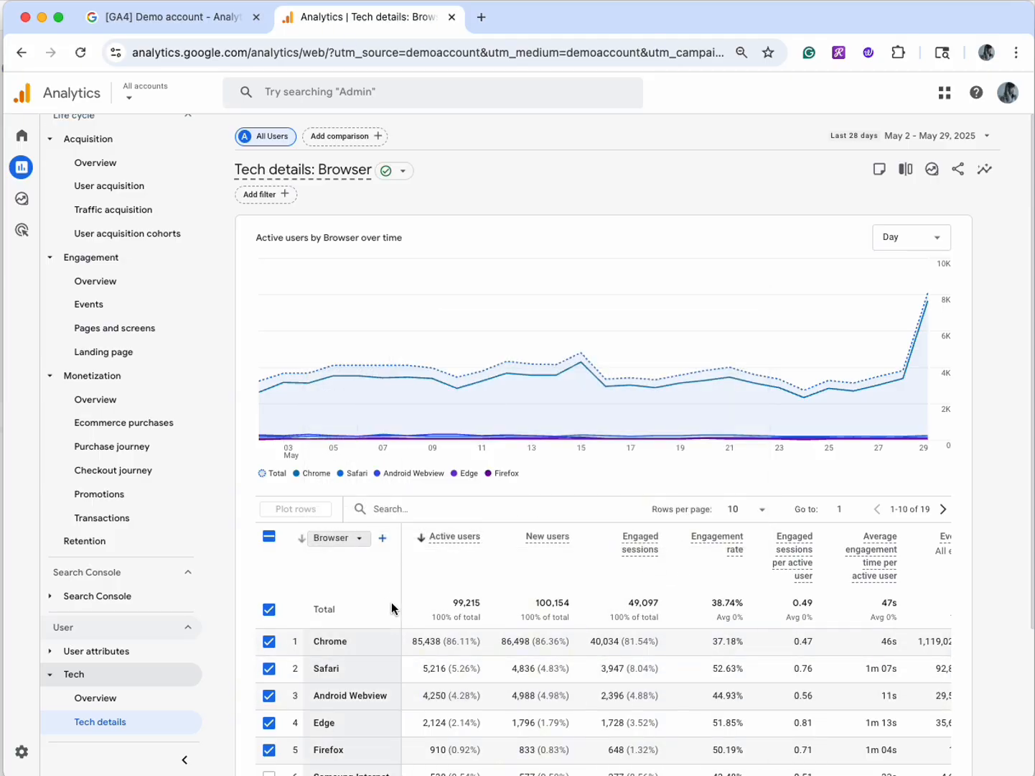
Add Device category as a secondary dimension to the Browser table and review the resulting rows.
{"action": "left_click", "coordinate": [384, 540]}
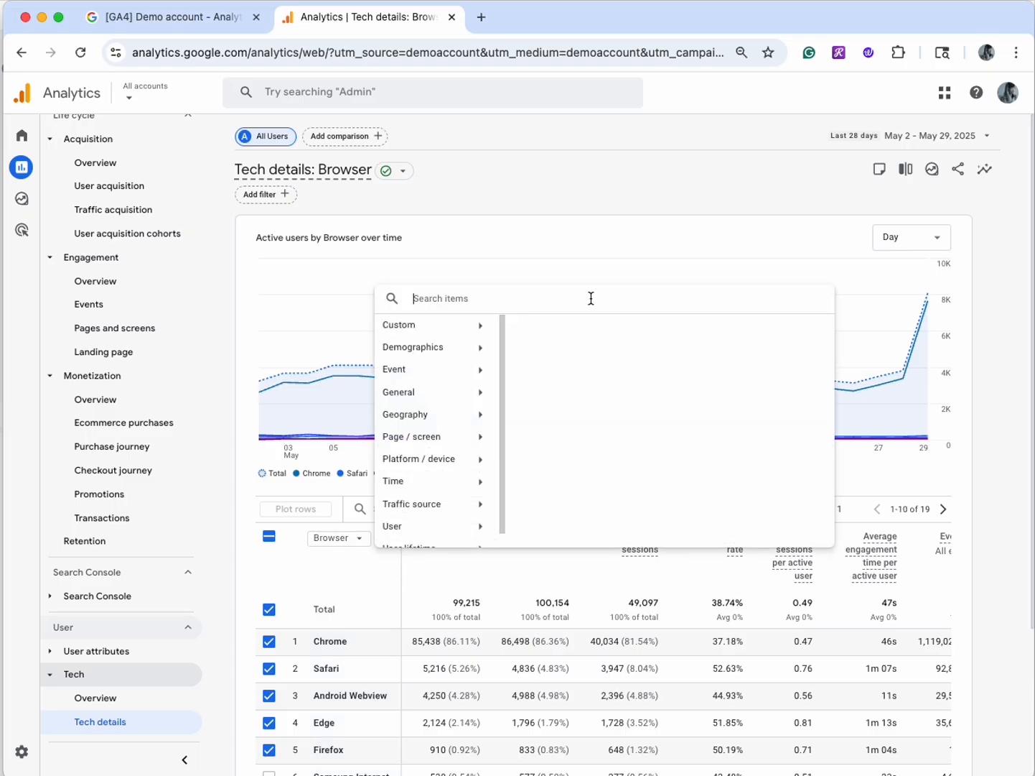
{"action": "type", "text": "devi"}
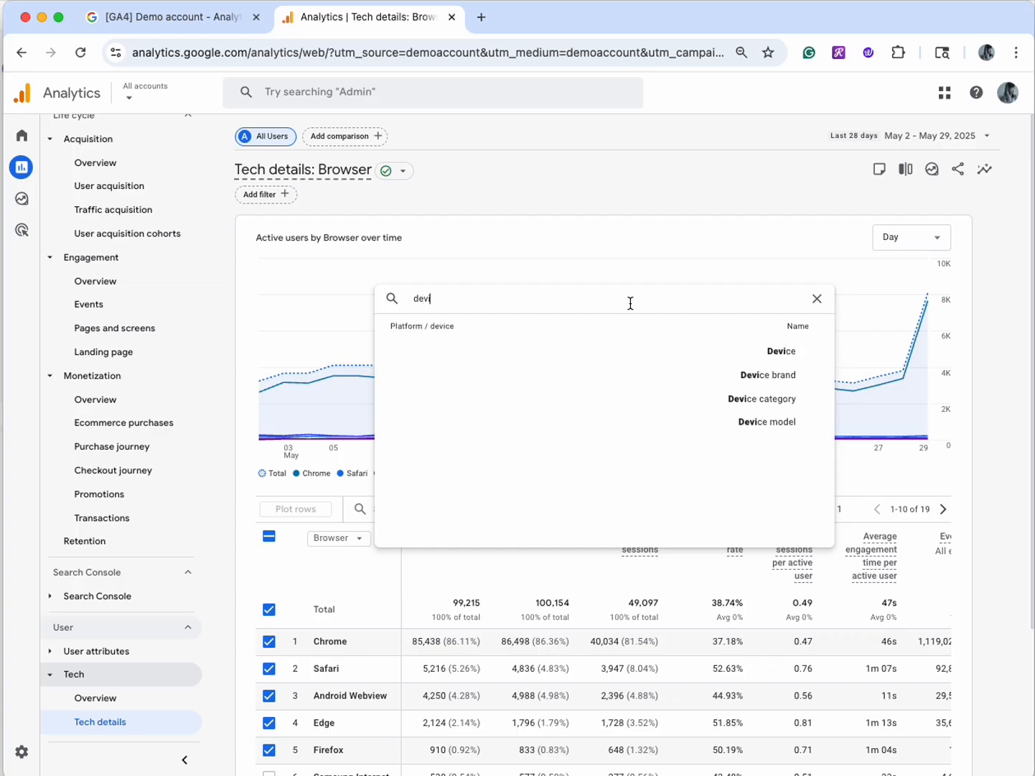
{"action": "left_click", "coordinate": [777, 400]}
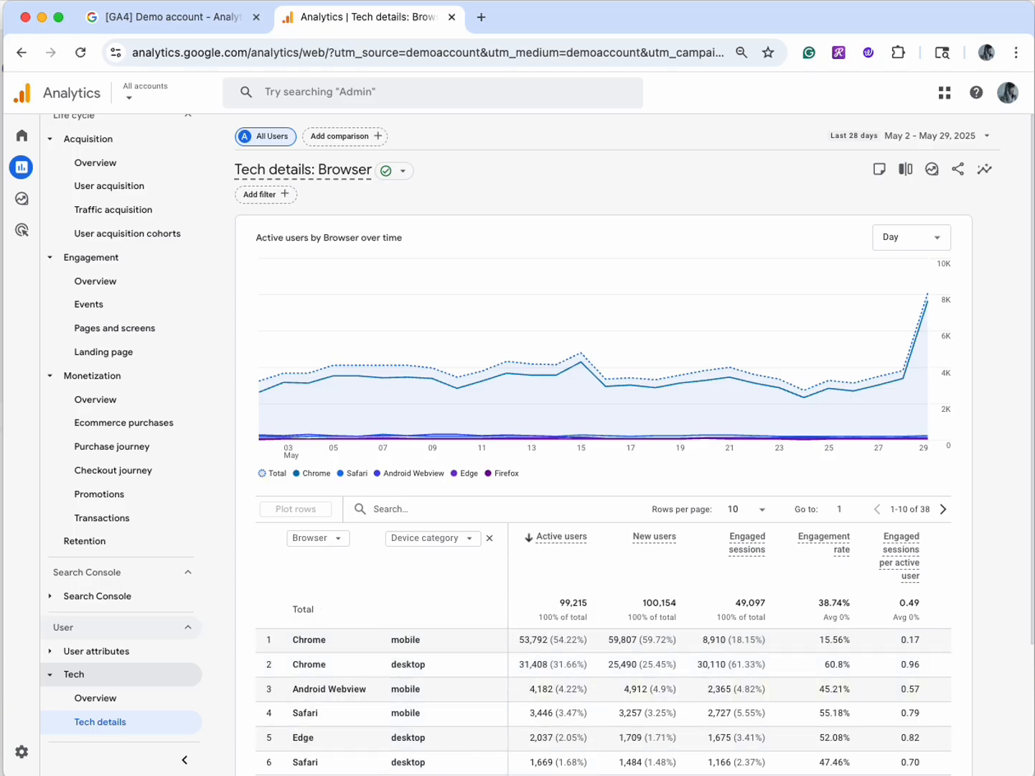
{"action": "scroll", "coordinate": [386, 707], "scroll_direction": "down", "scroll_amount": 5}
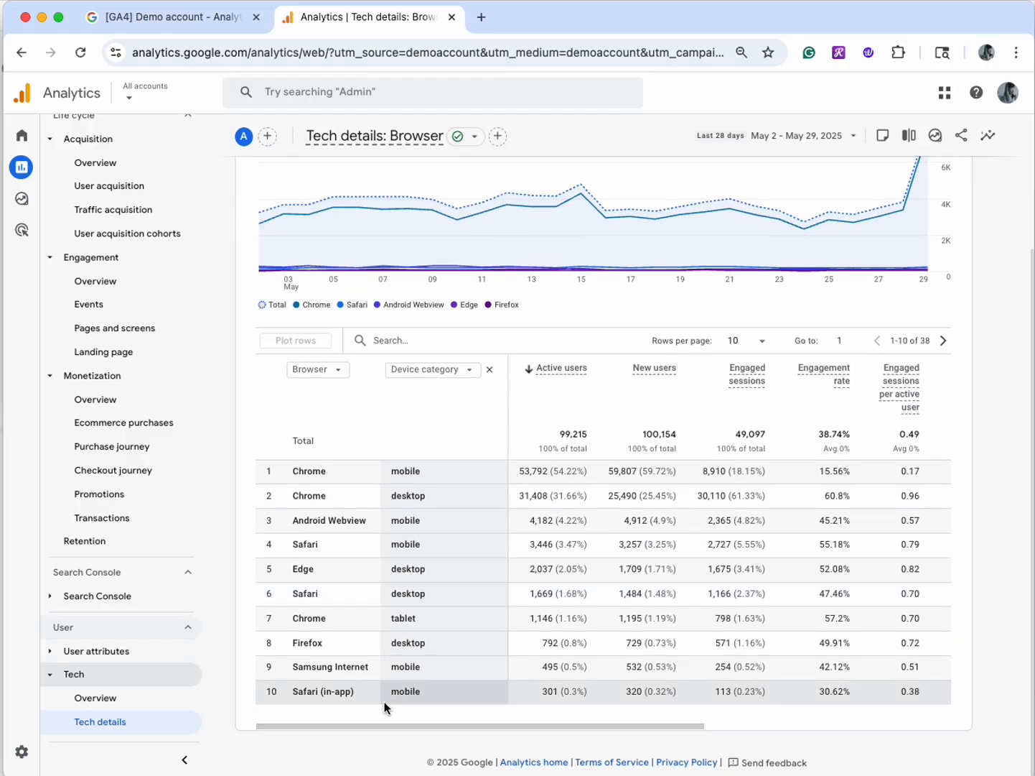
{"action": "scroll", "coordinate": [455, 645], "scroll_direction": "up", "scroll_amount": 5}
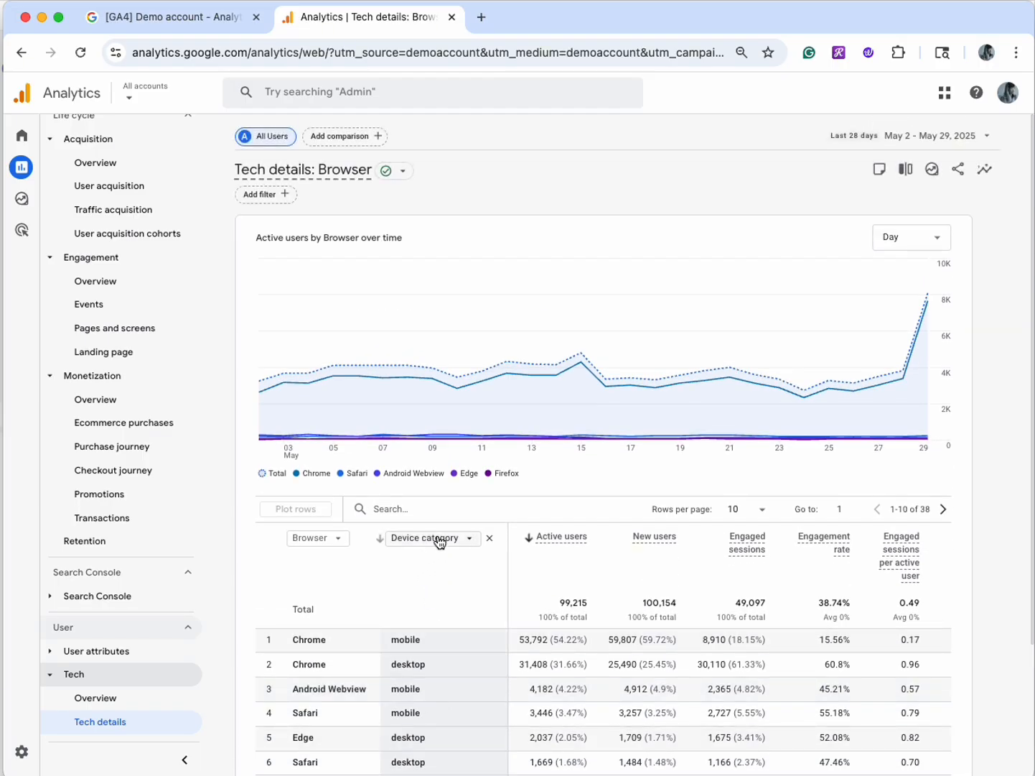
{"action": "scroll", "coordinate": [428, 605], "scroll_direction": "down", "scroll_amount": 5}
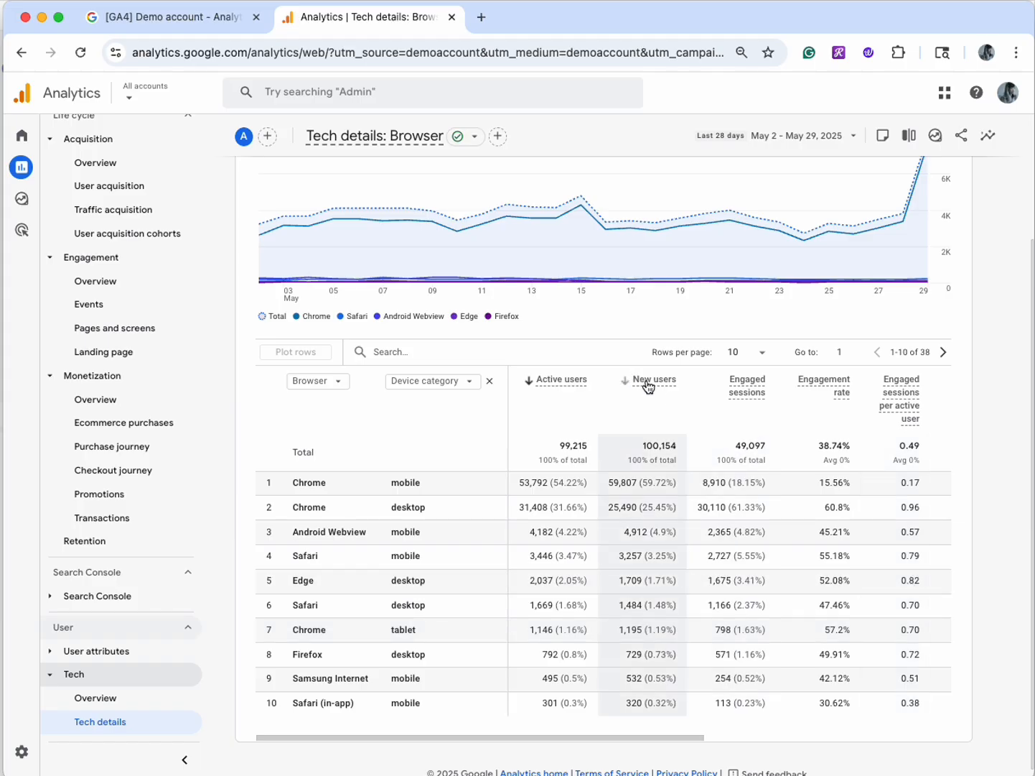
{"action": "mouse_move", "coordinate": [655, 384]}
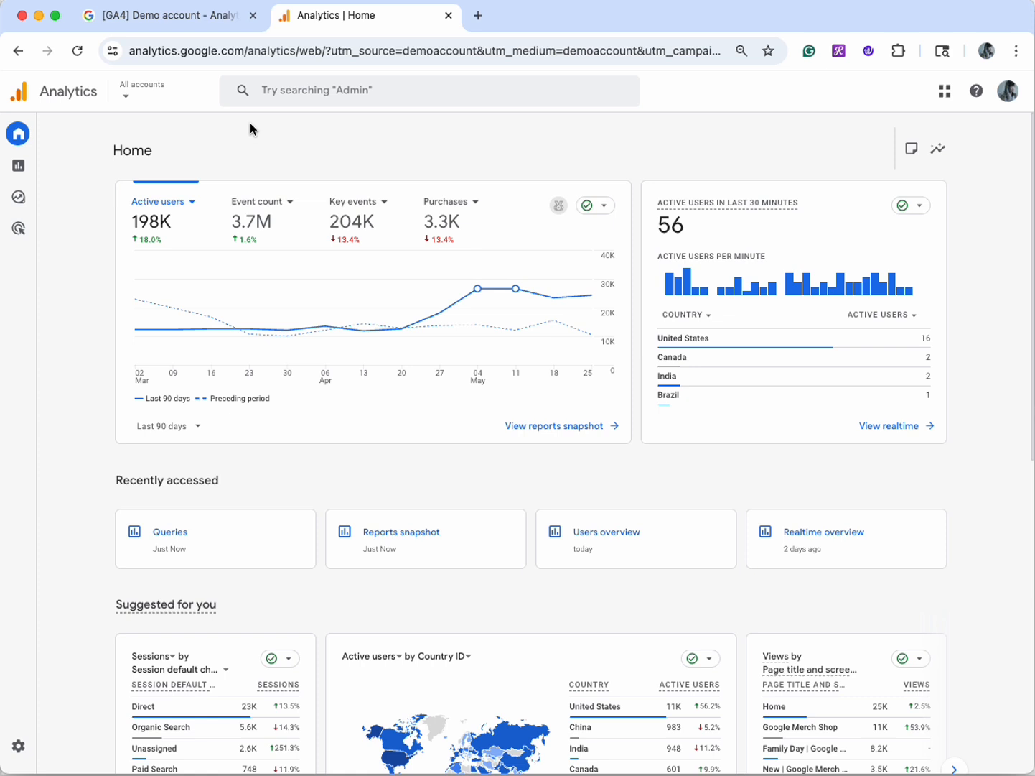
Open the User acquisition report and set its primary dimension to First user source / medium.
{"action": "left_click", "coordinate": [41, 168]}
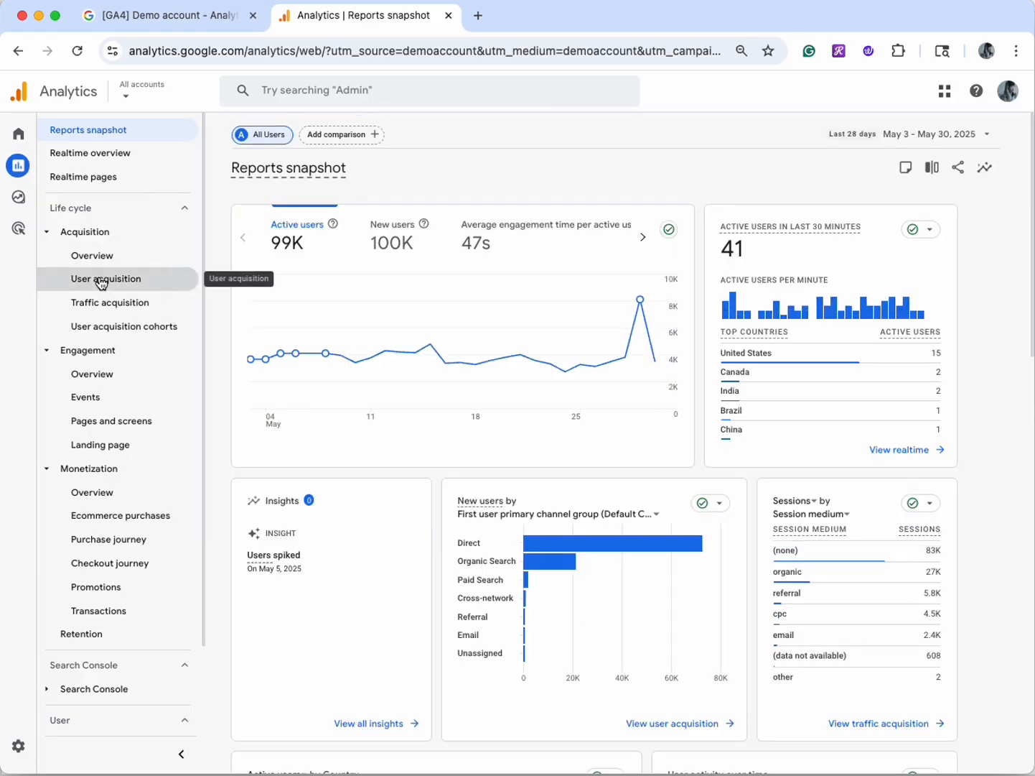
{"action": "left_click", "coordinate": [101, 281]}
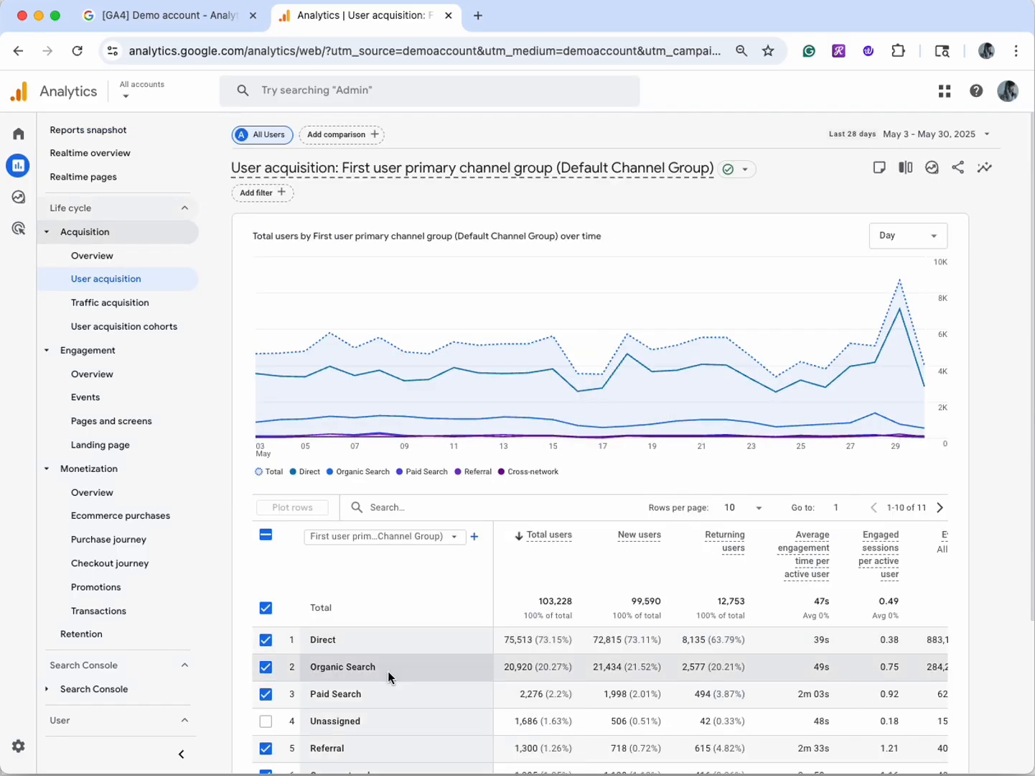
{"action": "left_click", "coordinate": [436, 536]}
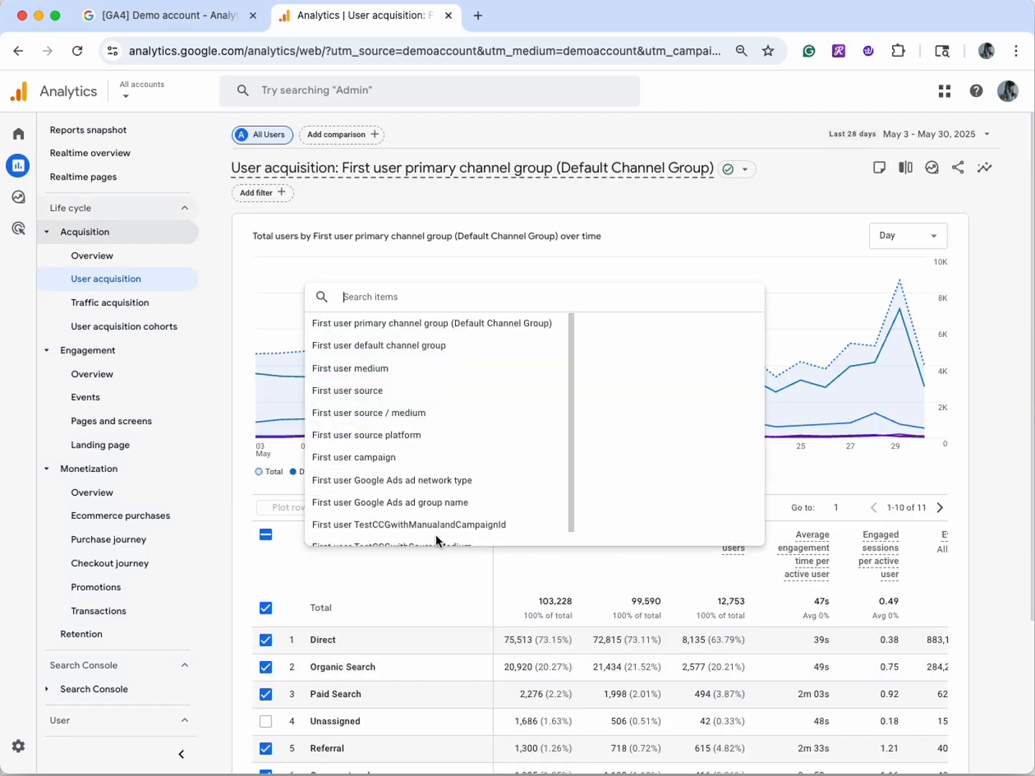
{"action": "left_click", "coordinate": [422, 420]}
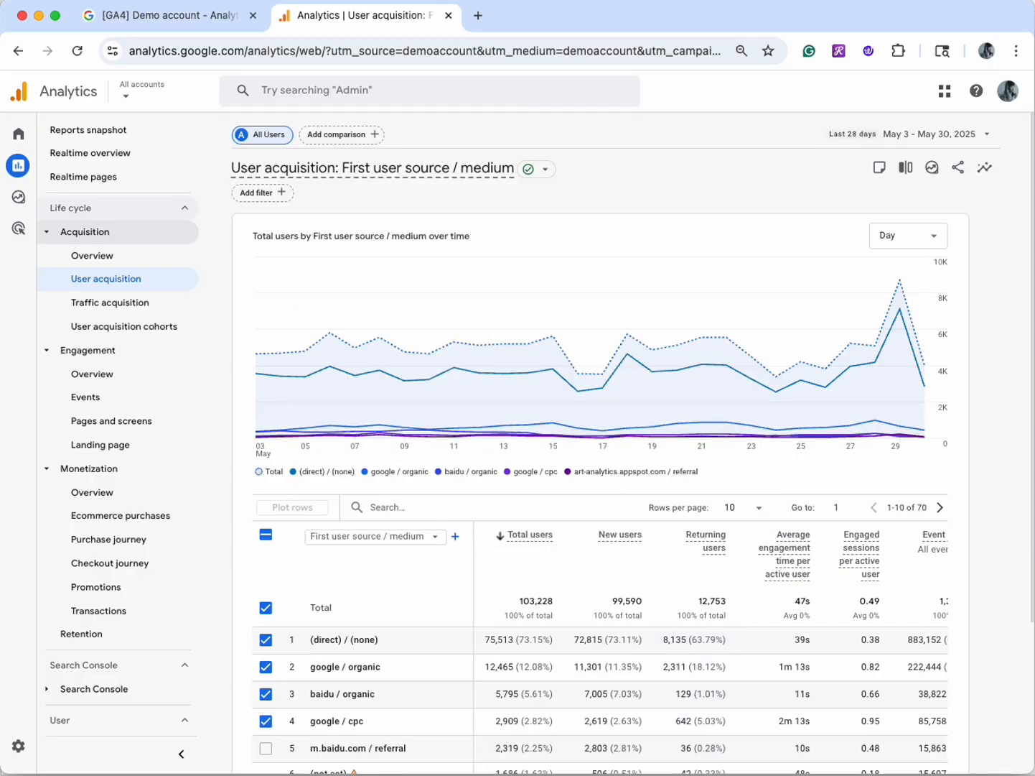
Apply the Web traffic and Mobile traffic comparisons alongside All Users in the User acquisition report.
{"action": "left_click", "coordinate": [338, 136]}
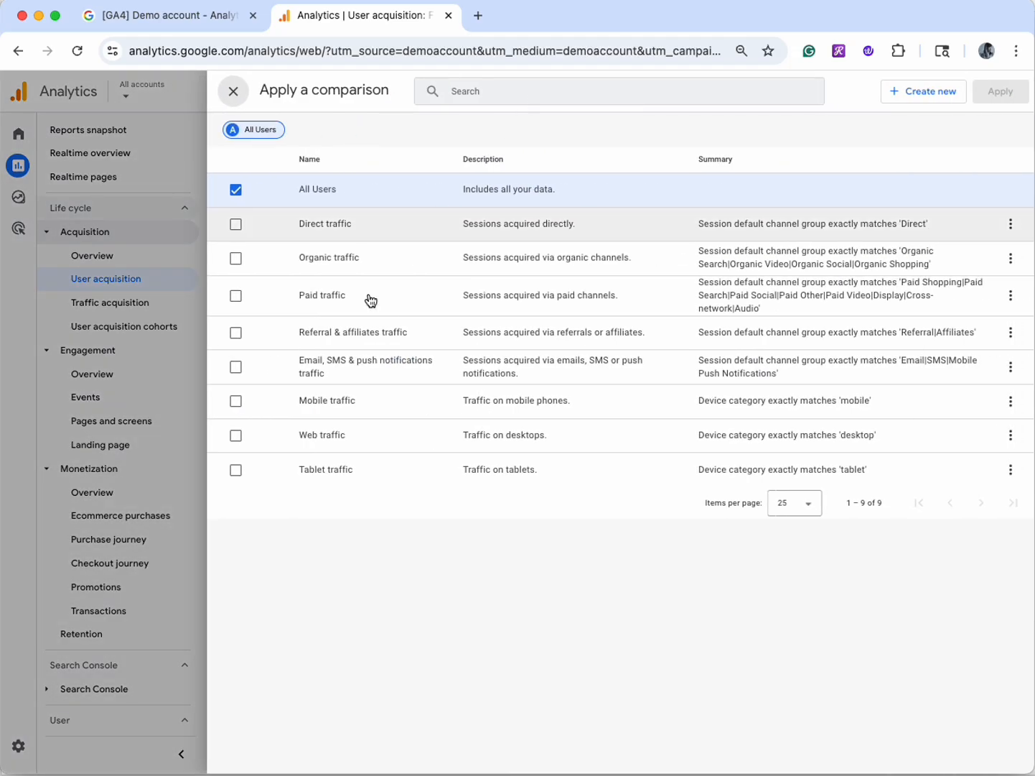
{"action": "left_click", "coordinate": [236, 435]}
{"action": "left_click", "coordinate": [235, 401]}
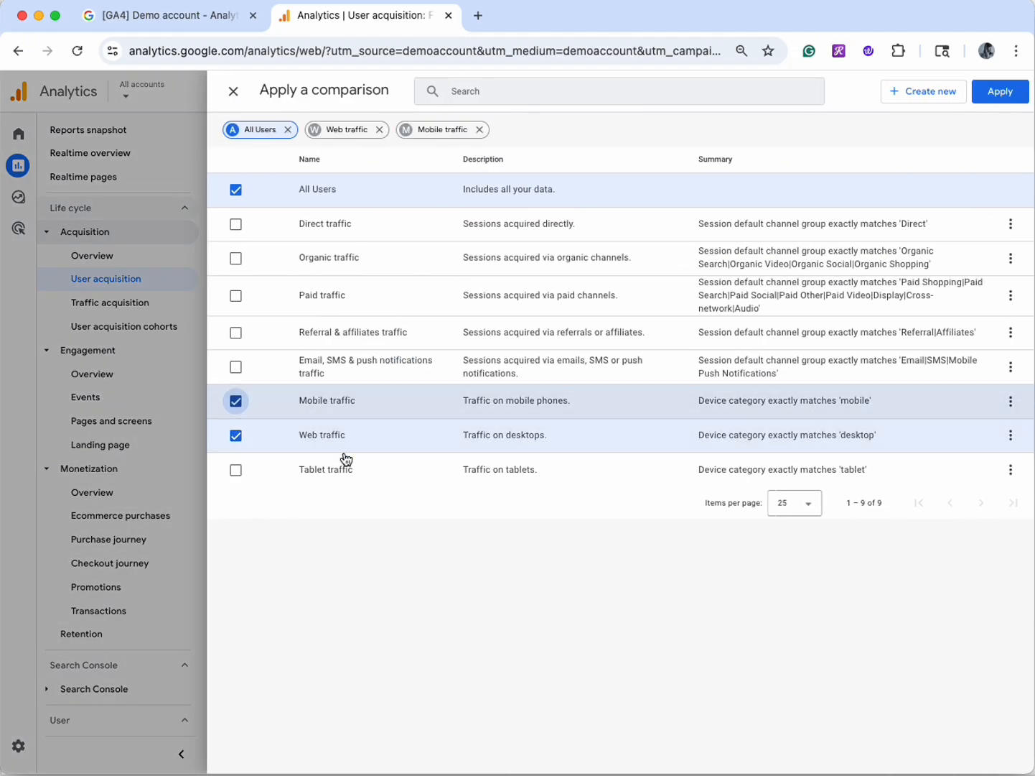
{"action": "left_click", "coordinate": [1021, 96]}
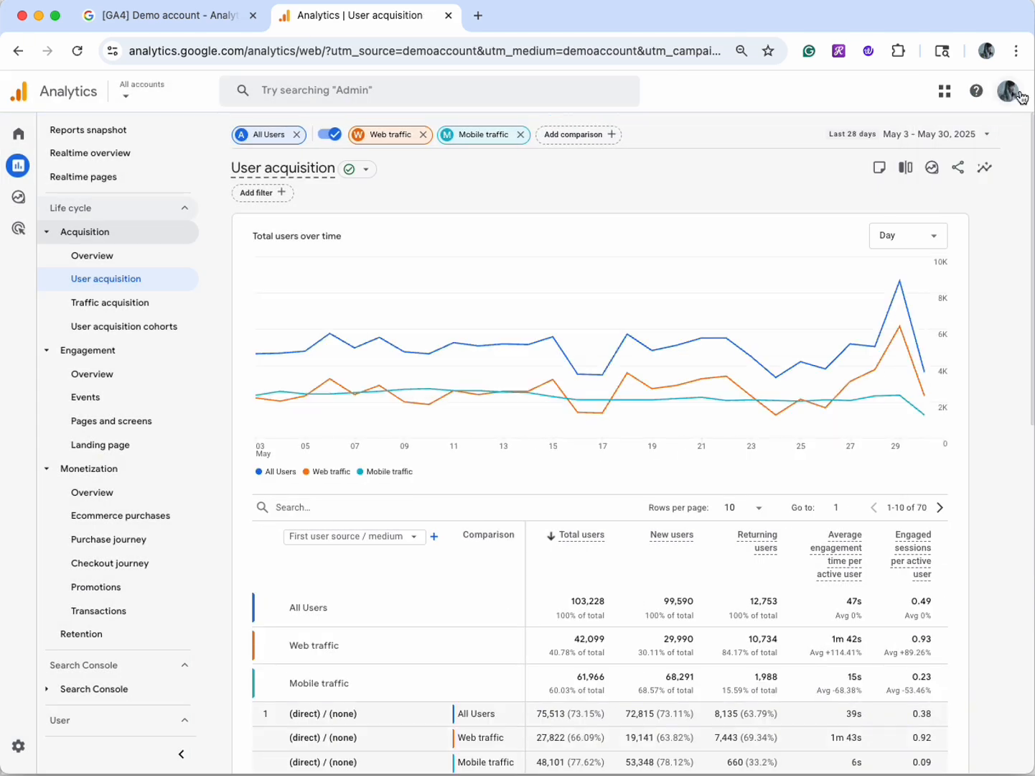
Examine user counts and engagement metrics for each source / medium, comparing All Users, Web traffic and Mobile traffic.
{"action": "scroll", "coordinate": [854, 579], "scroll_direction": "down", "scroll_amount": 1}
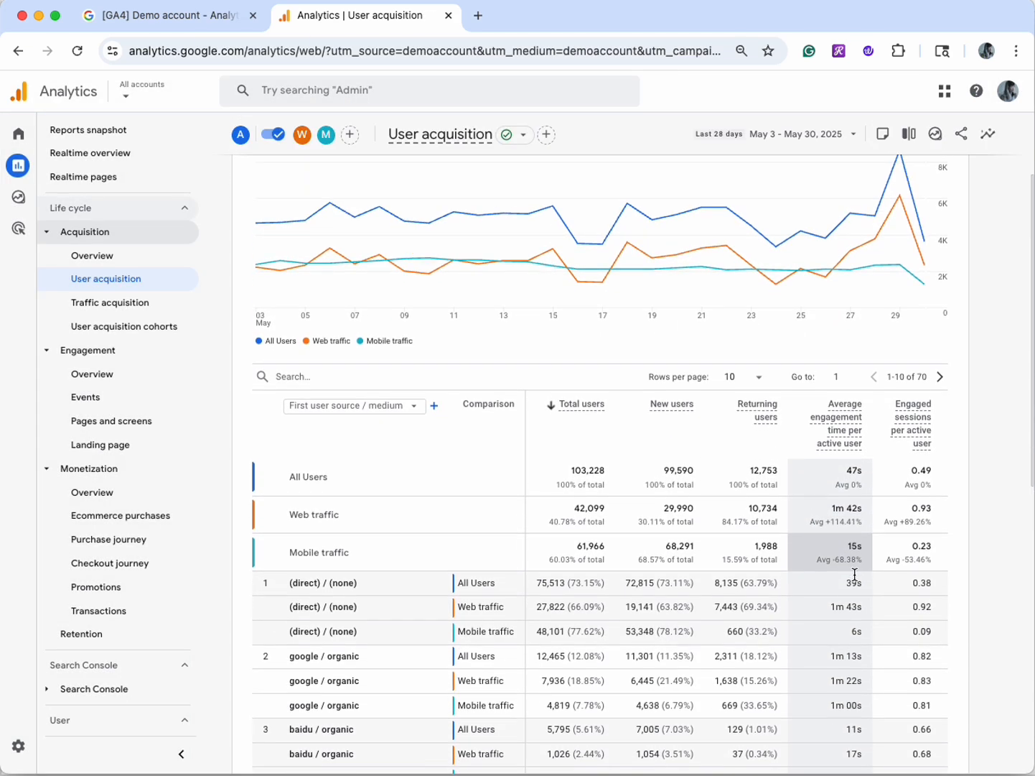
{"action": "scroll", "coordinate": [855, 579], "scroll_direction": "down", "scroll_amount": 2}
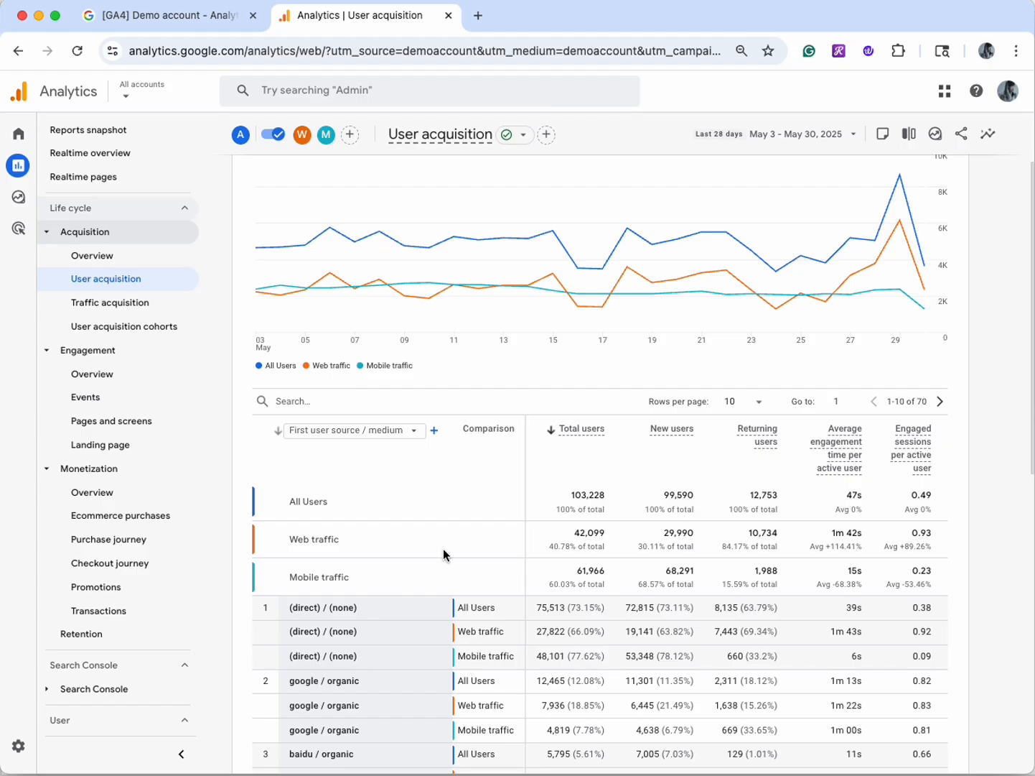
{"action": "scroll", "coordinate": [401, 655], "scroll_direction": "down", "scroll_amount": 2}
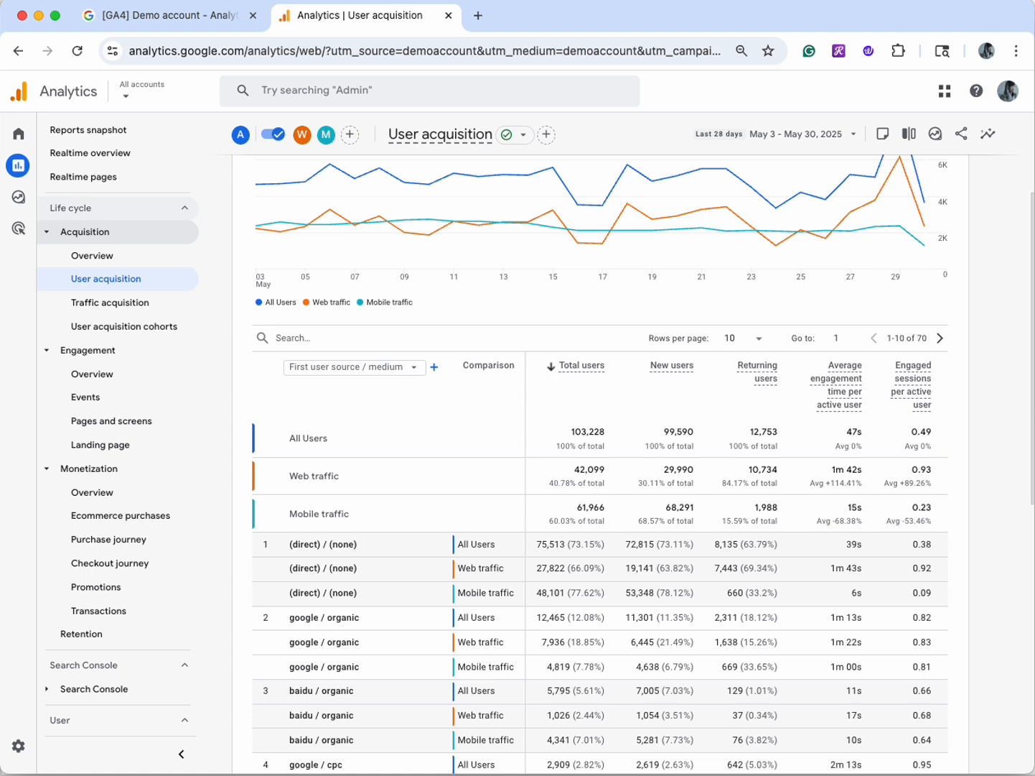
{"action": "scroll", "coordinate": [459, 641], "scroll_direction": "down", "scroll_amount": 1}
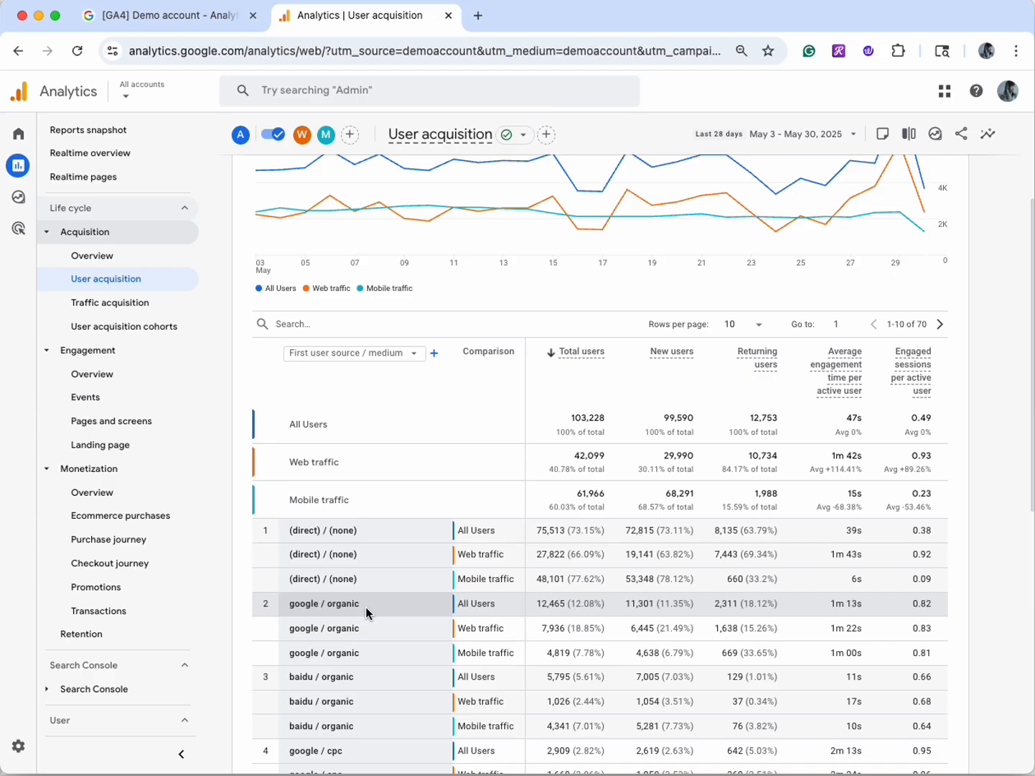
{"action": "scroll", "coordinate": [368, 610], "scroll_direction": "down", "scroll_amount": 3}
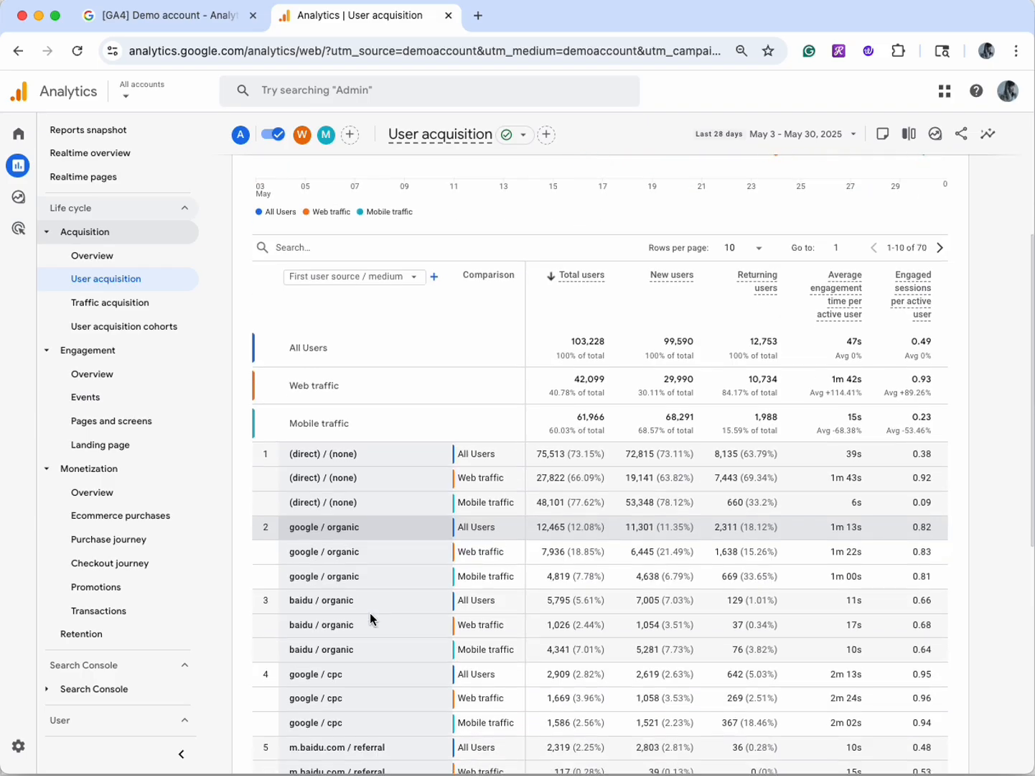
{"action": "scroll", "coordinate": [456, 735], "scroll_direction": "down", "scroll_amount": 3}
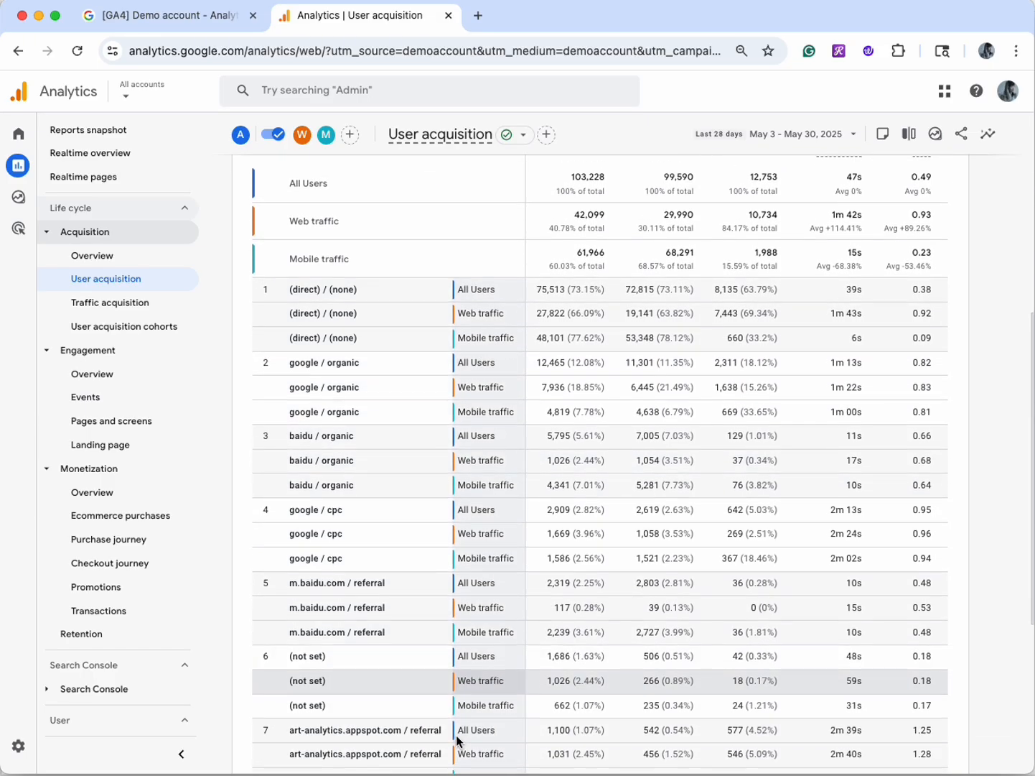
{"action": "scroll", "coordinate": [457, 740], "scroll_direction": "down", "scroll_amount": 2}
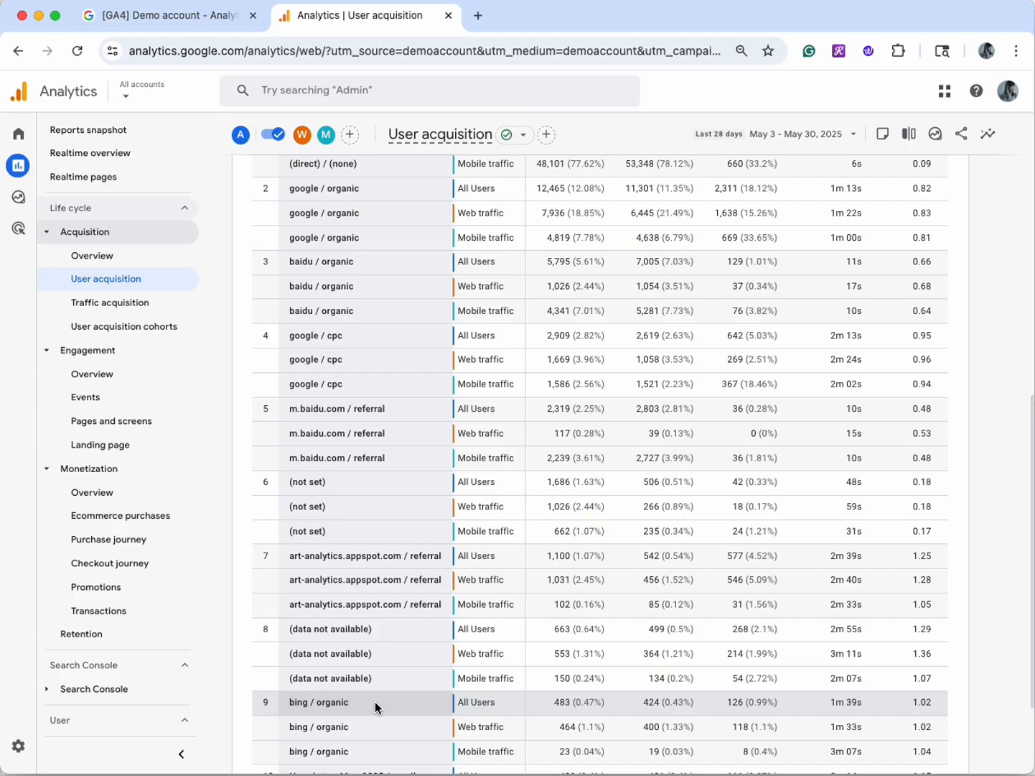
{"action": "scroll", "coordinate": [379, 698], "scroll_direction": "up", "scroll_amount": 5}
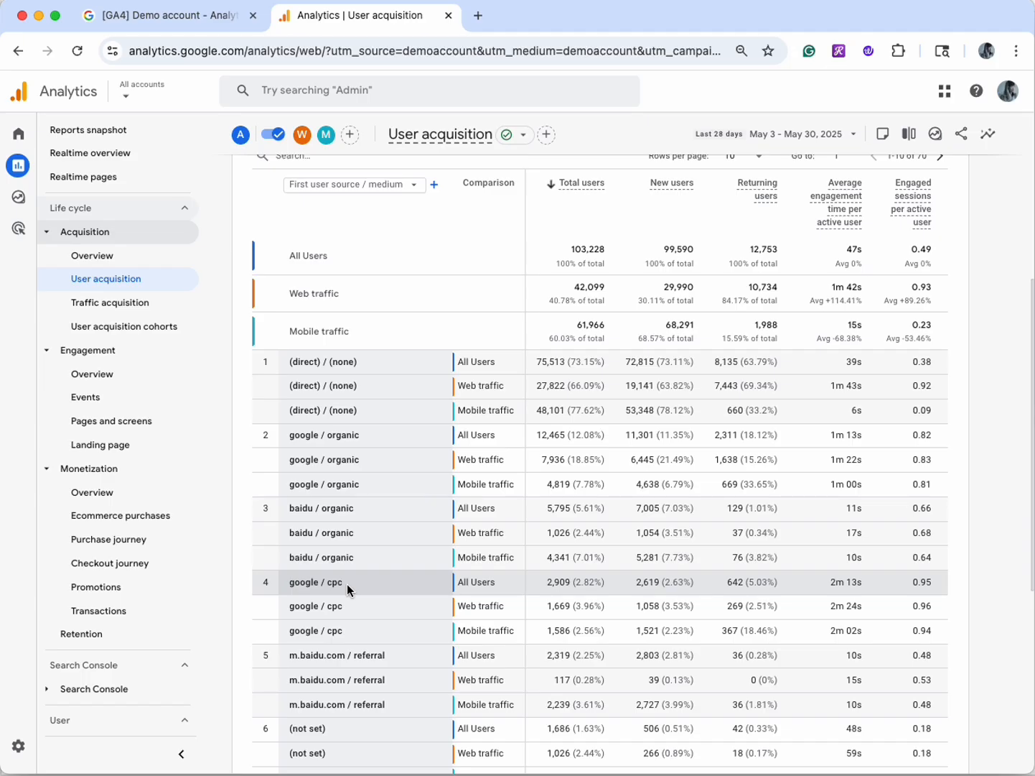
{"action": "scroll", "coordinate": [347, 584], "scroll_direction": "down", "scroll_amount": 3}
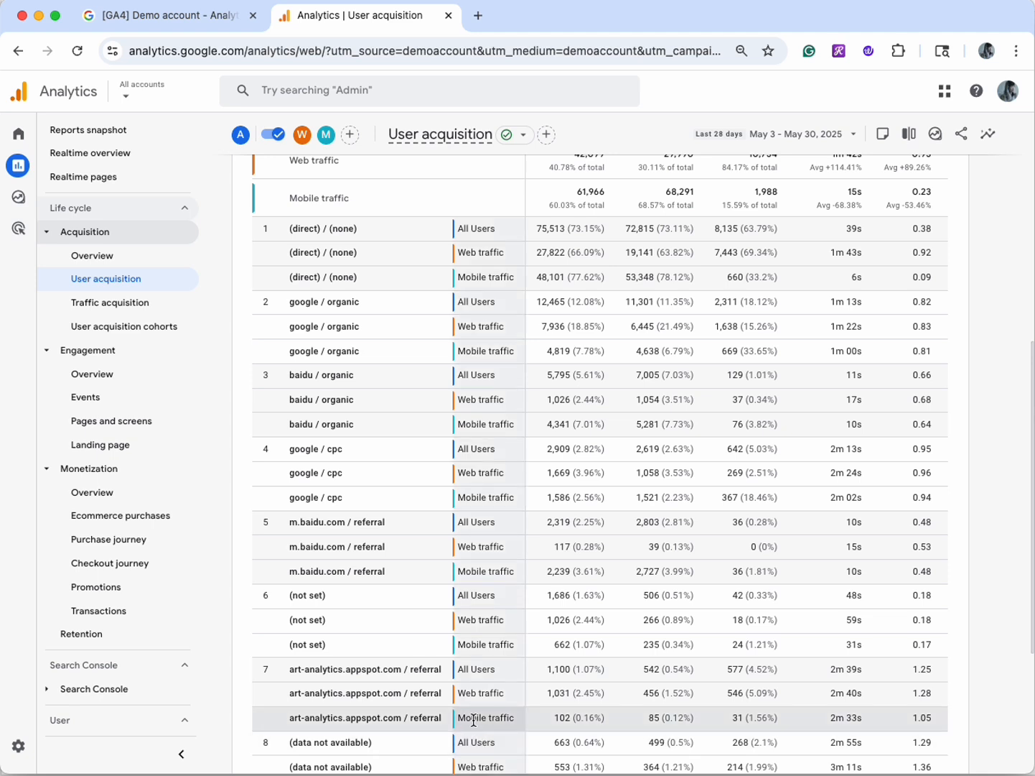
{"action": "scroll", "coordinate": [473, 719], "scroll_direction": "down", "scroll_amount": 2}
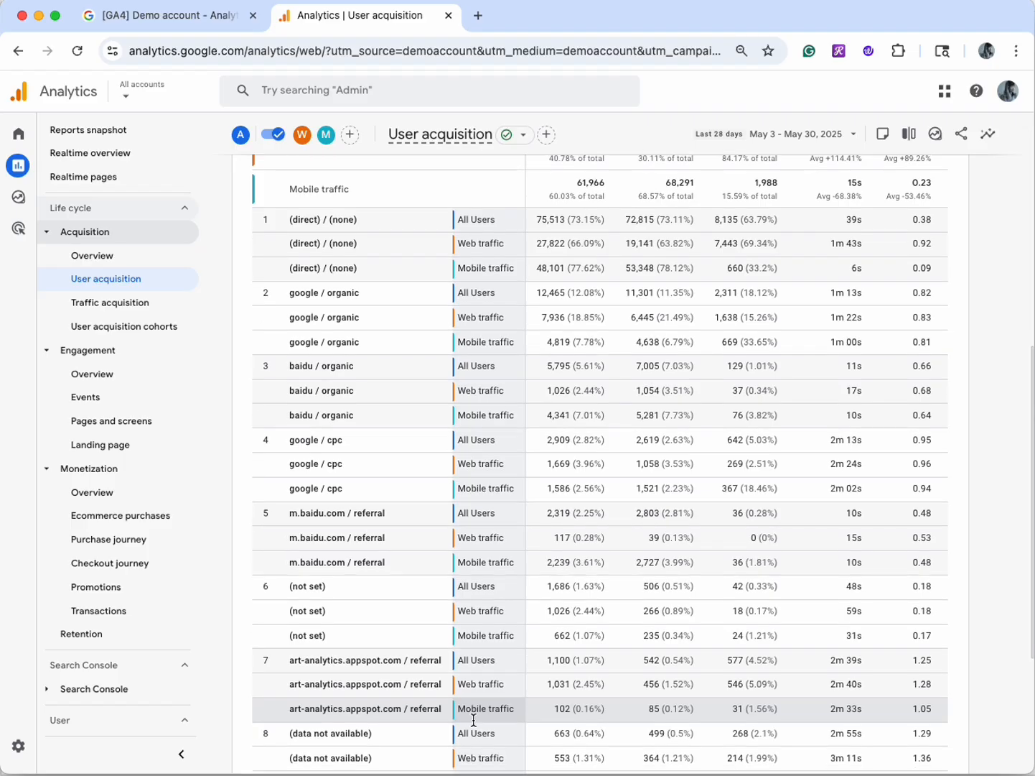
{"action": "scroll", "coordinate": [473, 719], "scroll_direction": "down", "scroll_amount": 1}
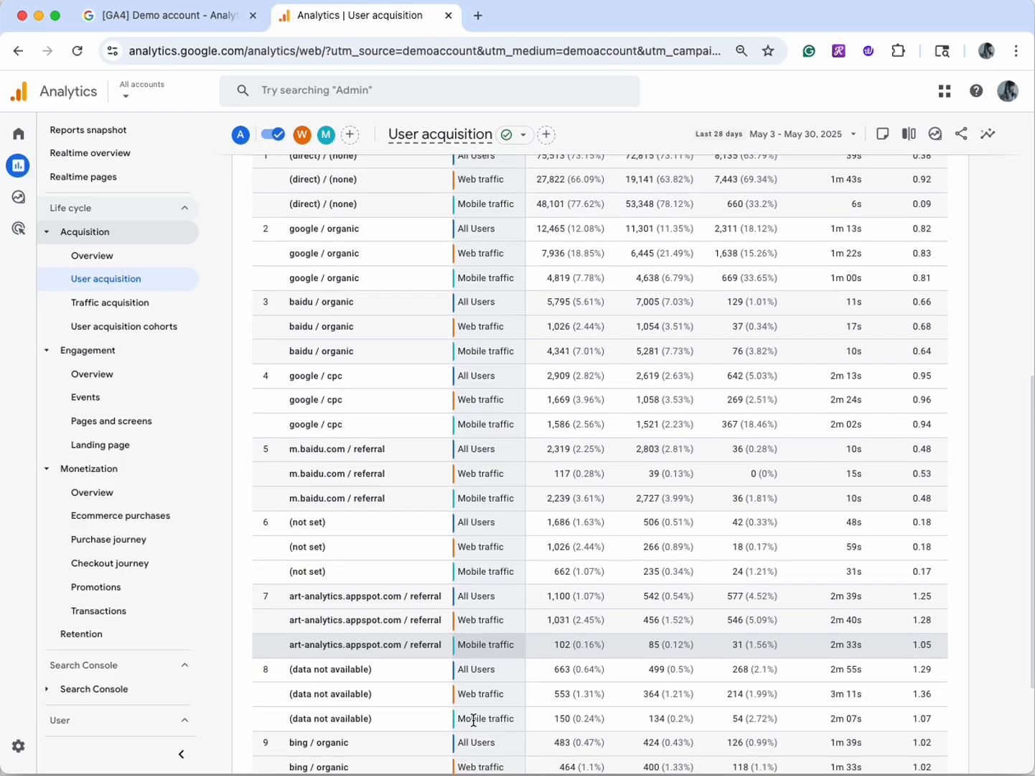
{"action": "scroll", "coordinate": [473, 719], "scroll_direction": "down", "scroll_amount": 2}
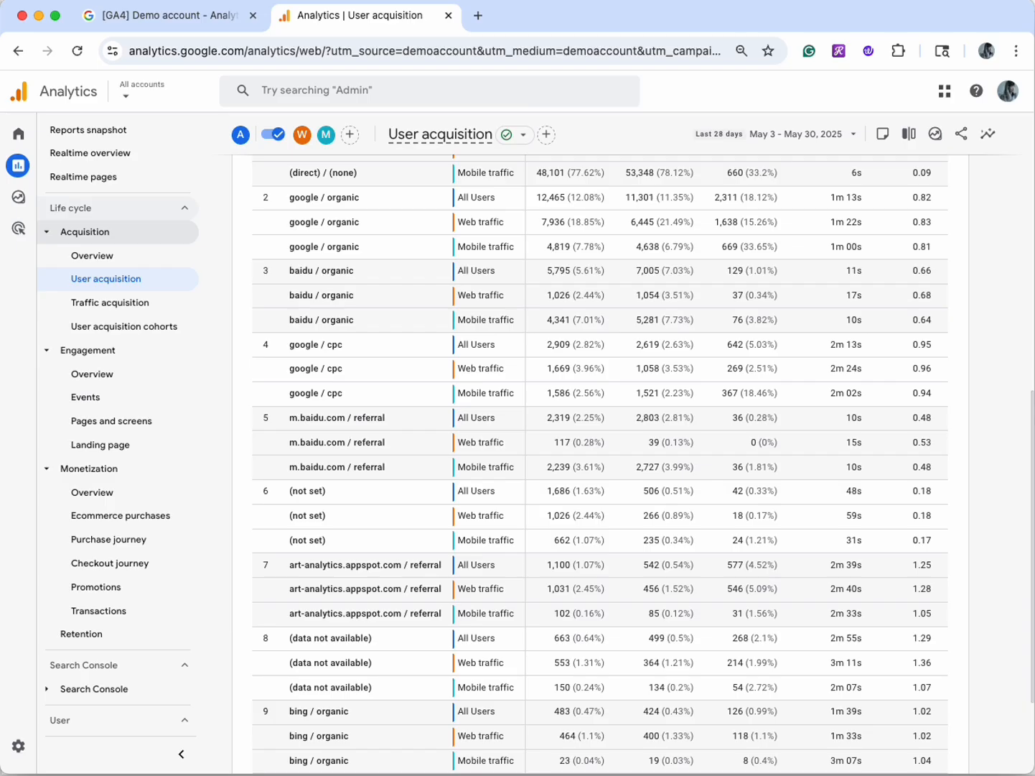
{"action": "scroll", "coordinate": [523, 722], "scroll_direction": "down", "scroll_amount": 2}
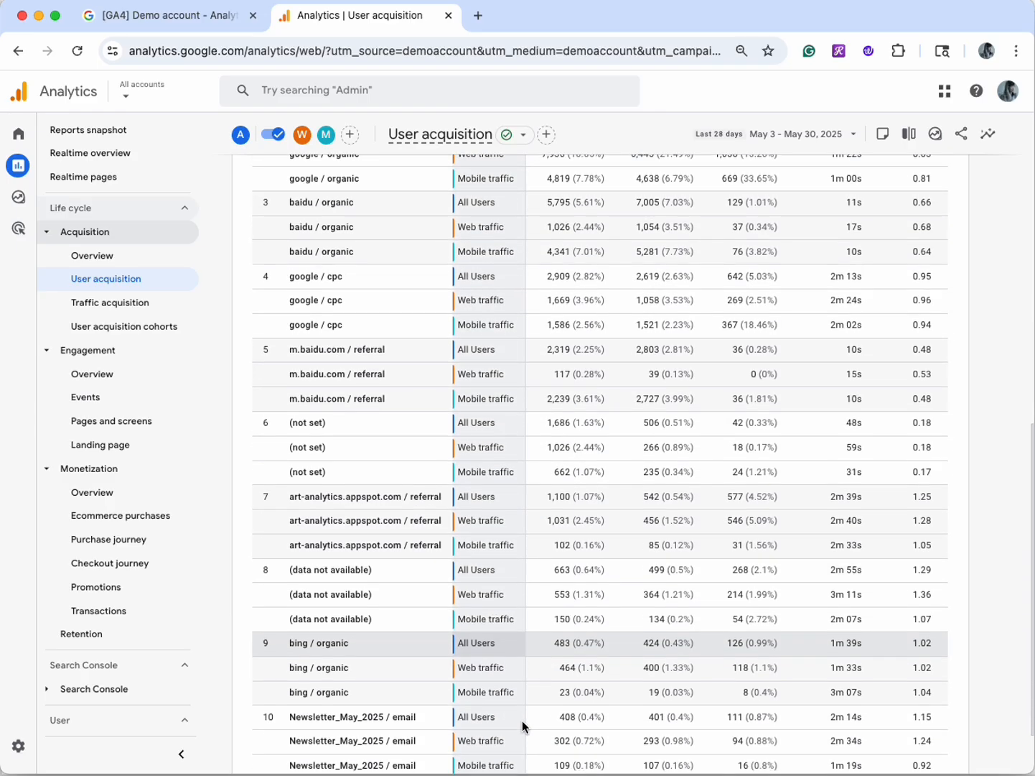
{"action": "scroll", "coordinate": [523, 725], "scroll_direction": "down", "scroll_amount": 2}
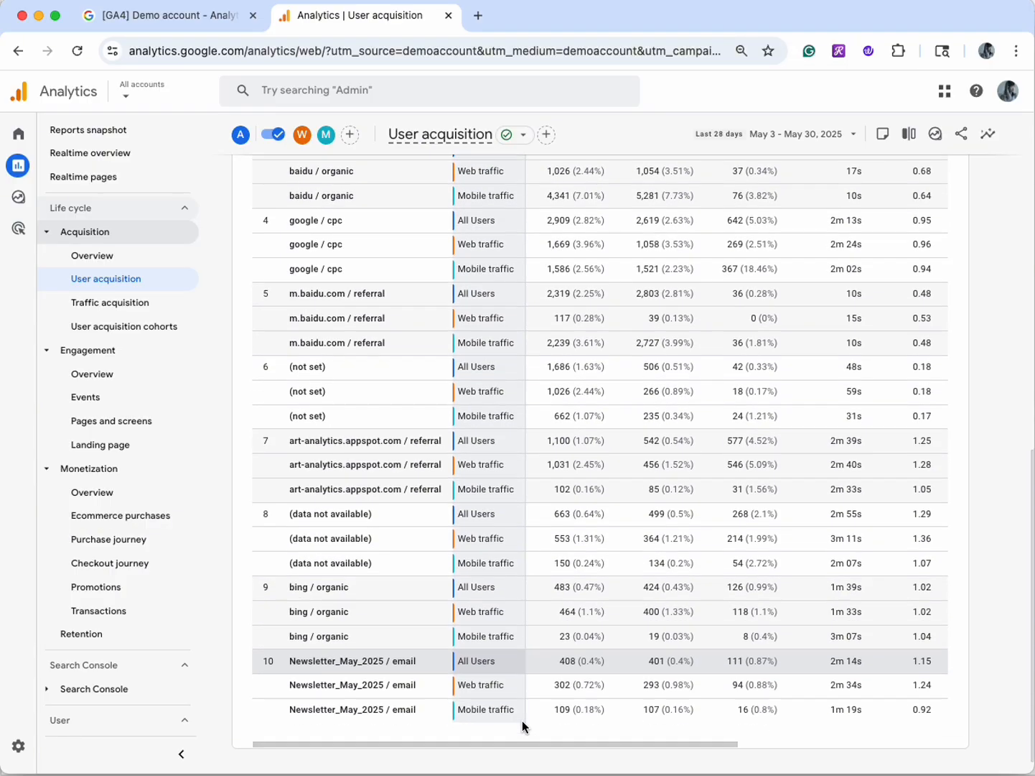
{"action": "scroll", "coordinate": [522, 725], "scroll_direction": "down", "scroll_amount": 1}
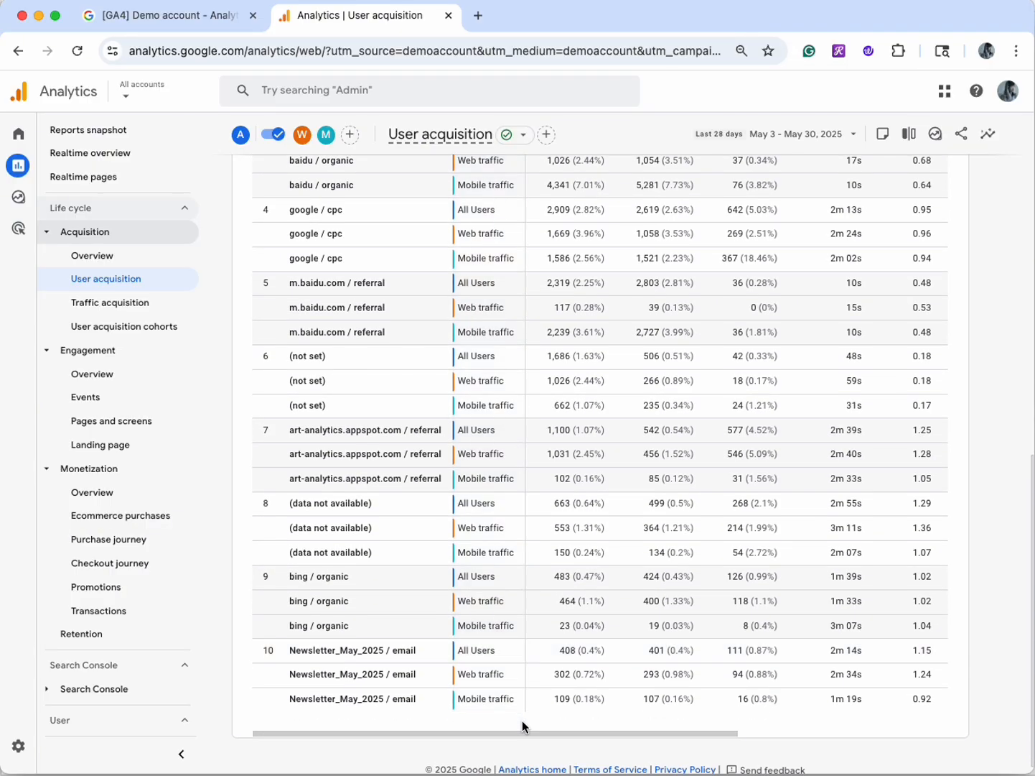
{"action": "scroll", "coordinate": [522, 720], "scroll_direction": "down", "scroll_amount": 1}
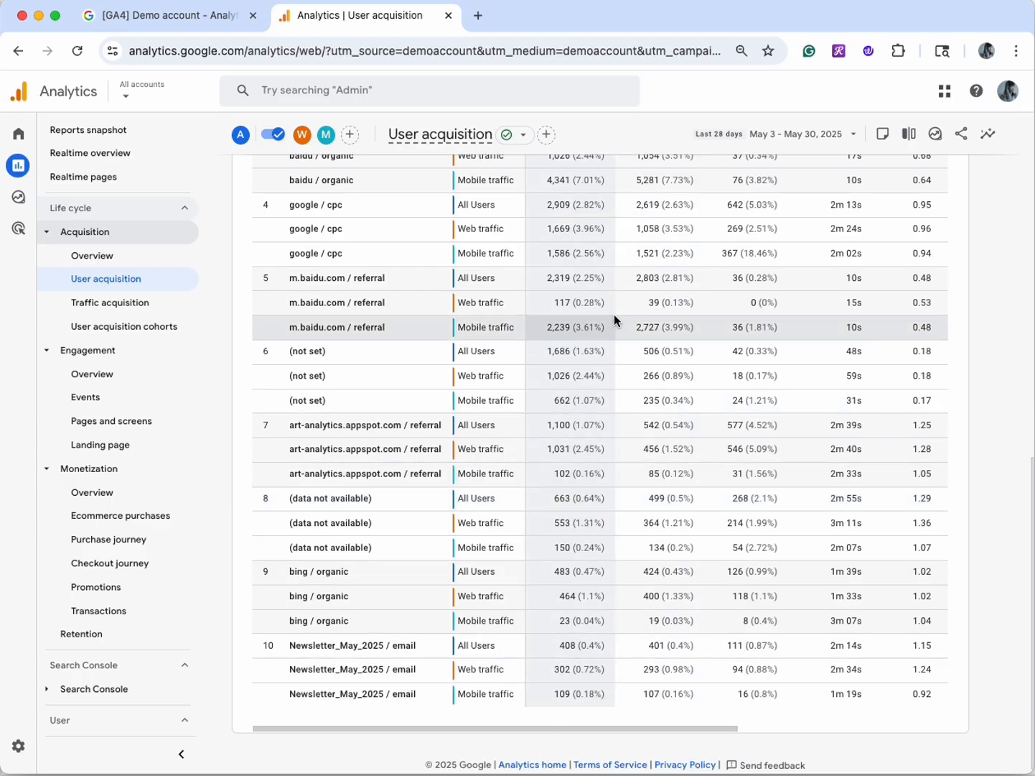
{"action": "scroll", "coordinate": [614, 314], "scroll_direction": "up", "scroll_amount": 5}
{"action": "scroll", "coordinate": [614, 314], "scroll_direction": "up", "scroll_amount": 1}
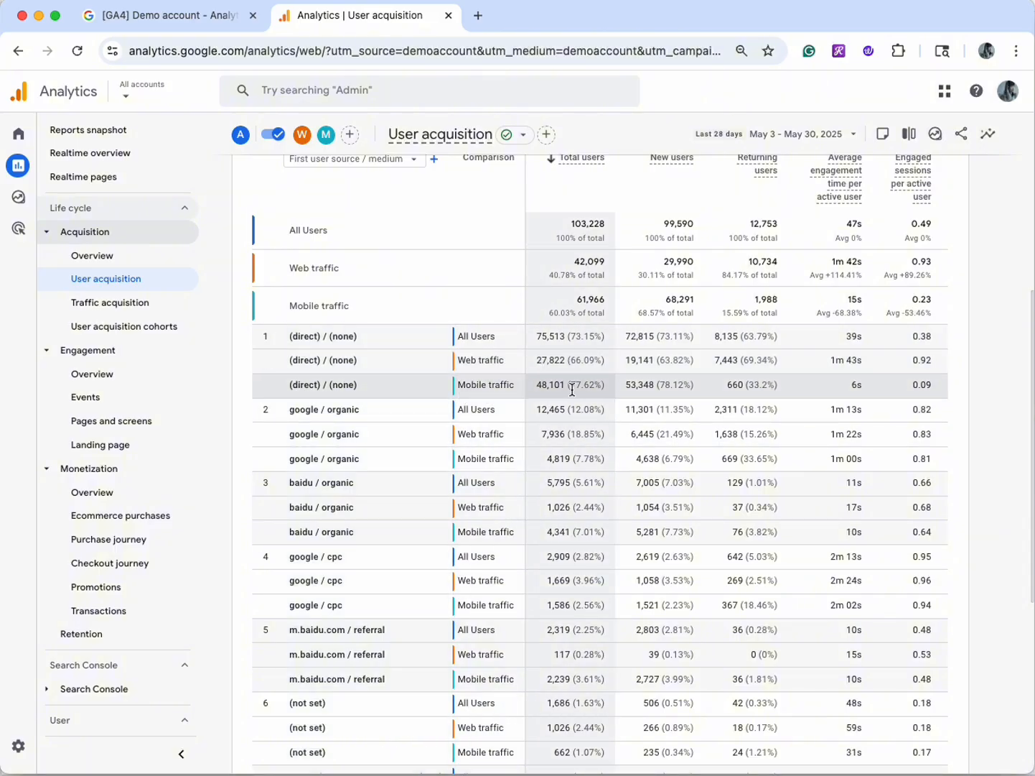
Switch the User acquisition table's primary dimension to First user default channel group and review the channels across the three comparisons.
{"action": "scroll", "coordinate": [869, 373], "scroll_direction": "right", "scroll_amount": 1}
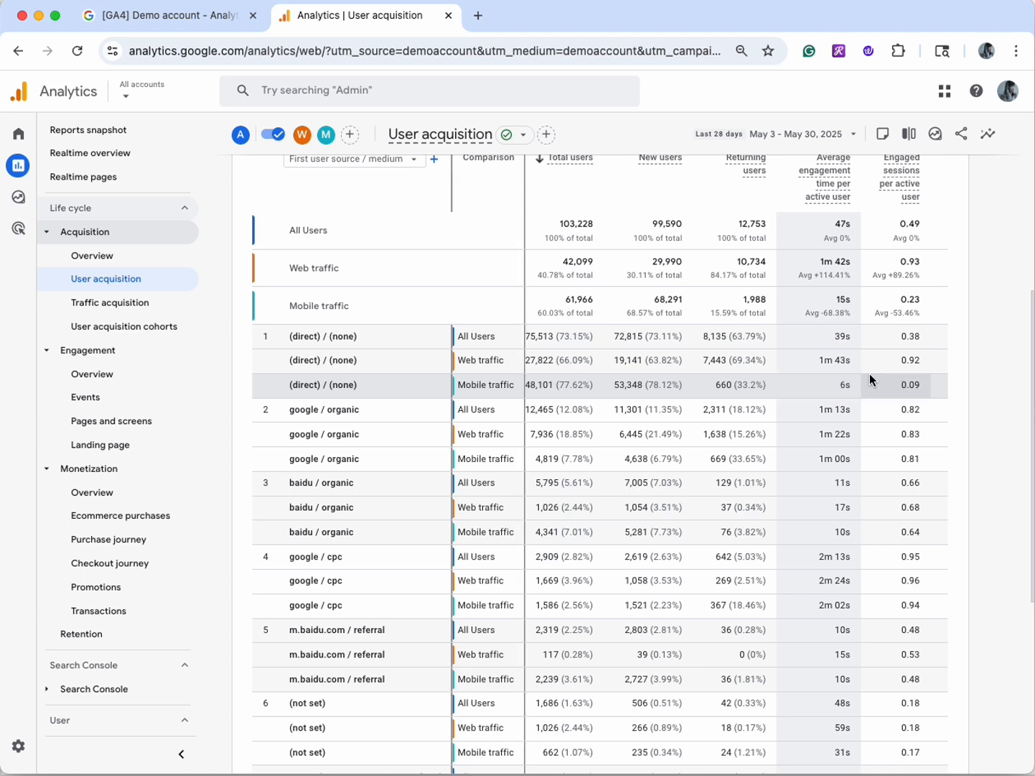
{"action": "scroll", "coordinate": [870, 377], "scroll_direction": "left", "scroll_amount": 1}
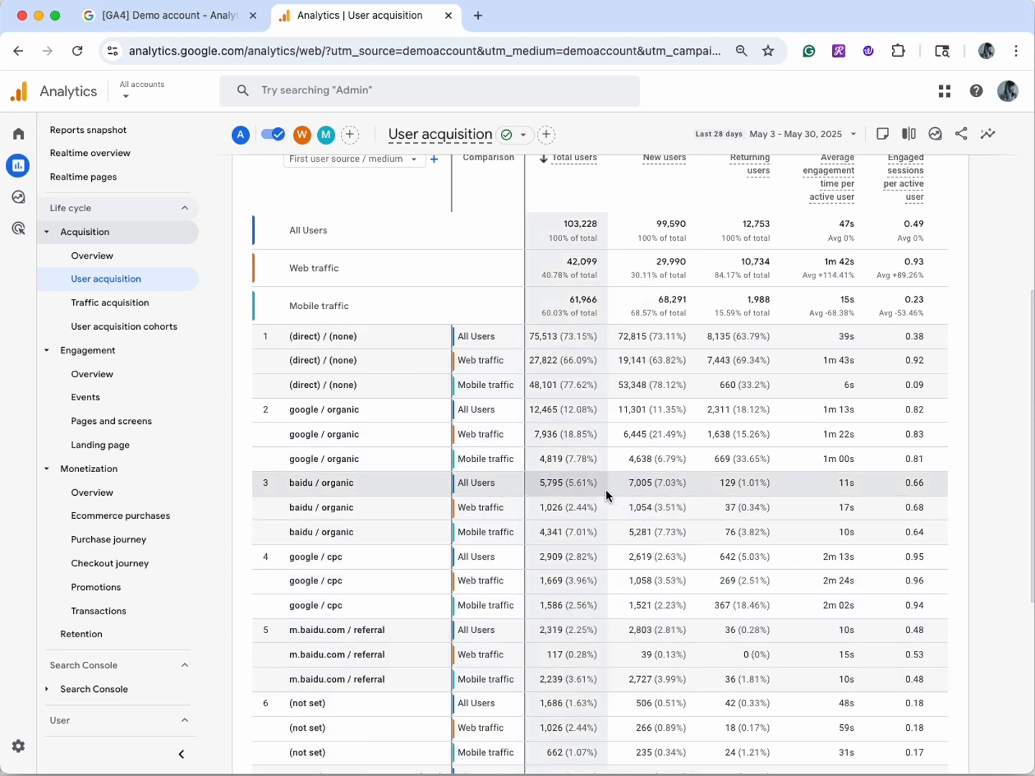
{"action": "left_click", "coordinate": [410, 161]}
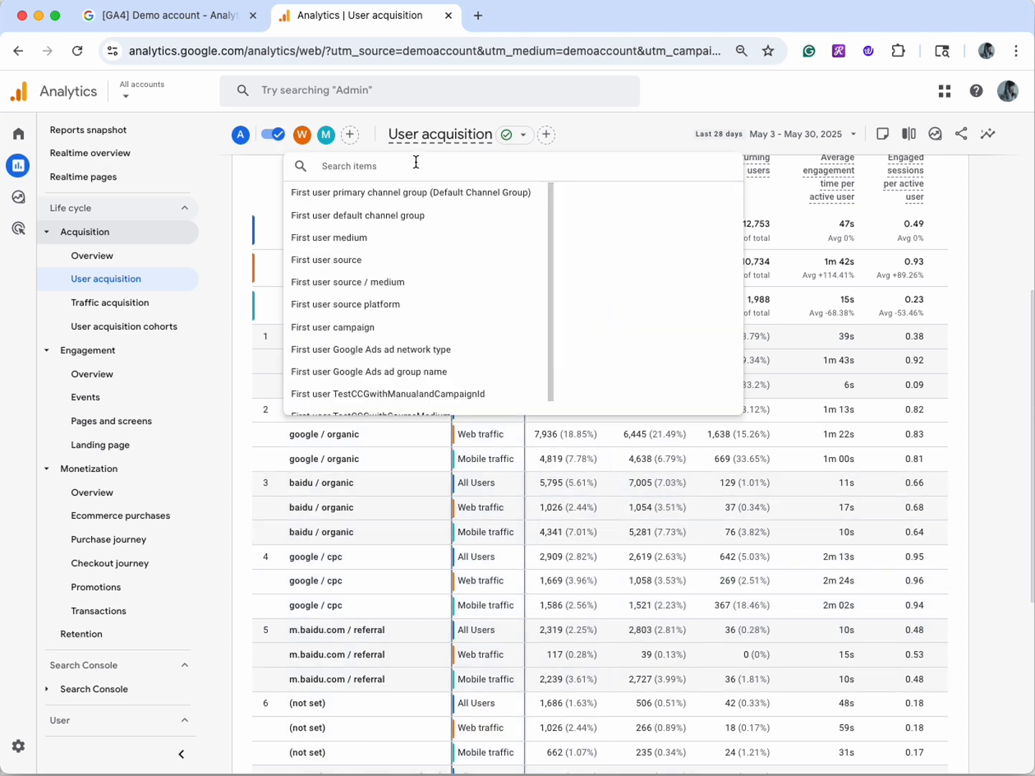
{"action": "left_click", "coordinate": [397, 216]}
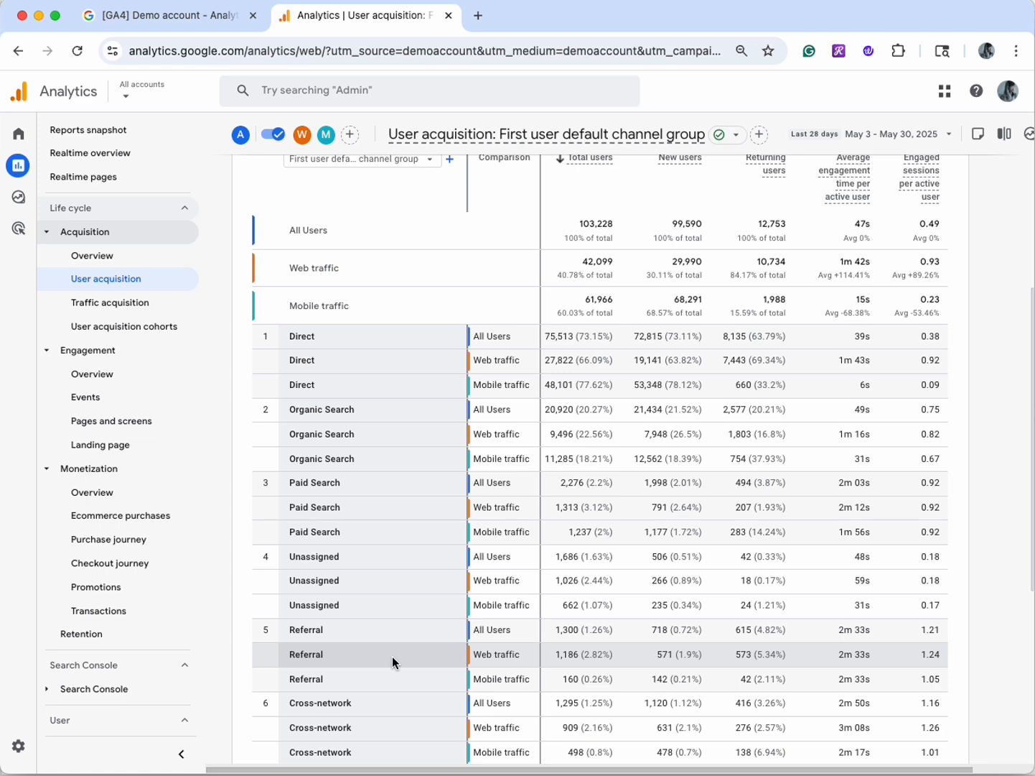
{"action": "scroll", "coordinate": [392, 656], "scroll_direction": "down", "scroll_amount": 2}
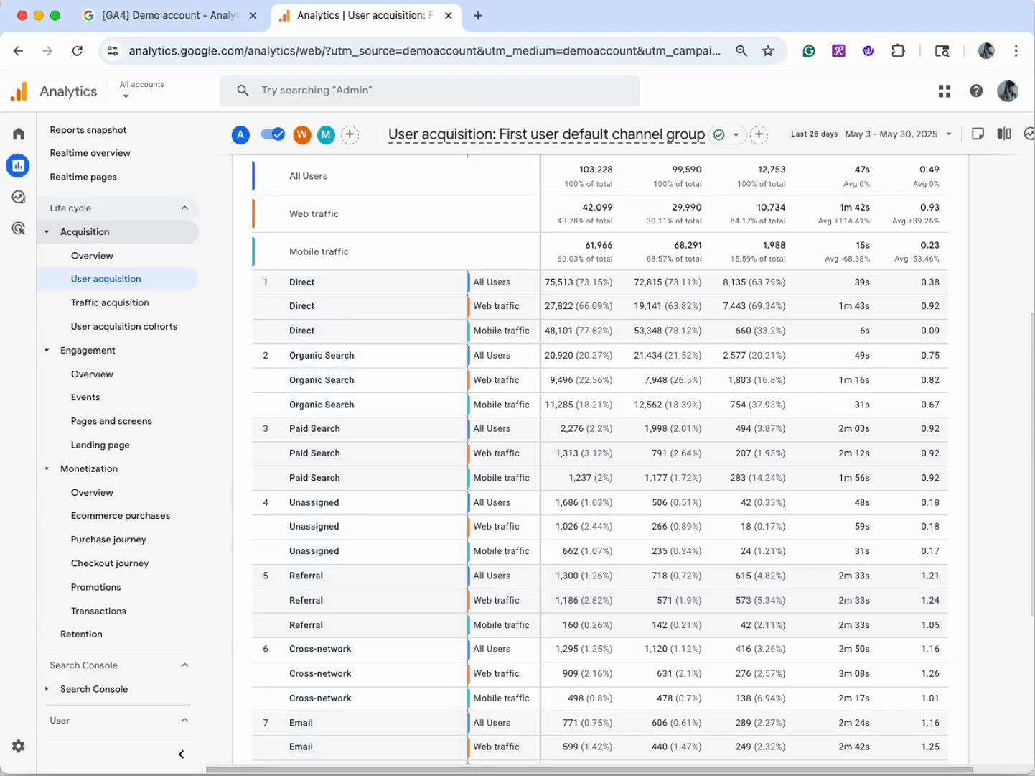
{"action": "scroll", "coordinate": [779, 507], "scroll_direction": "up", "scroll_amount": 10}
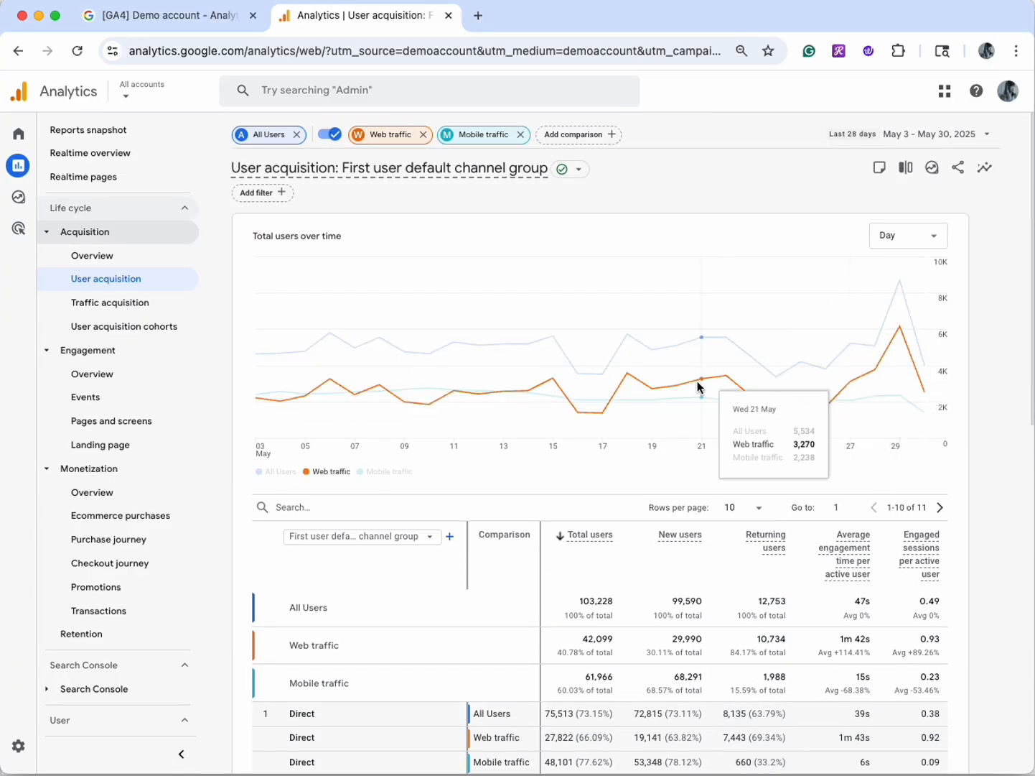
{"action": "mouse_move", "coordinate": [688, 536]}
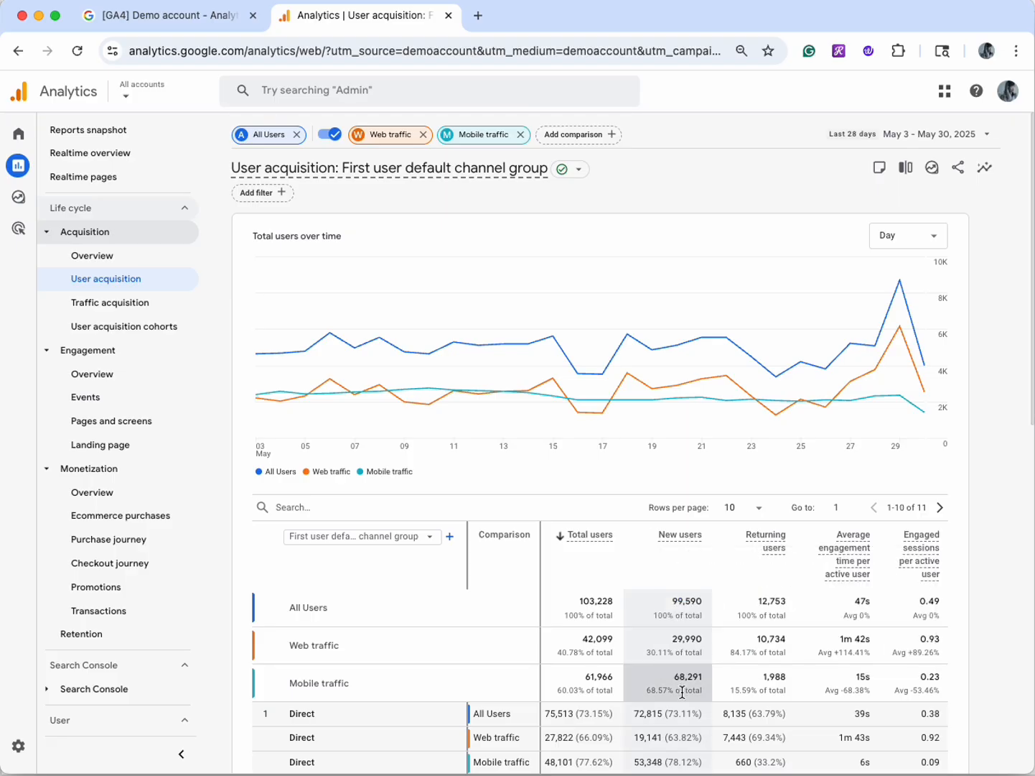
{"action": "scroll", "coordinate": [682, 686], "scroll_direction": "down", "scroll_amount": 1}
{"action": "scroll", "coordinate": [682, 692], "scroll_direction": "down", "scroll_amount": 1}
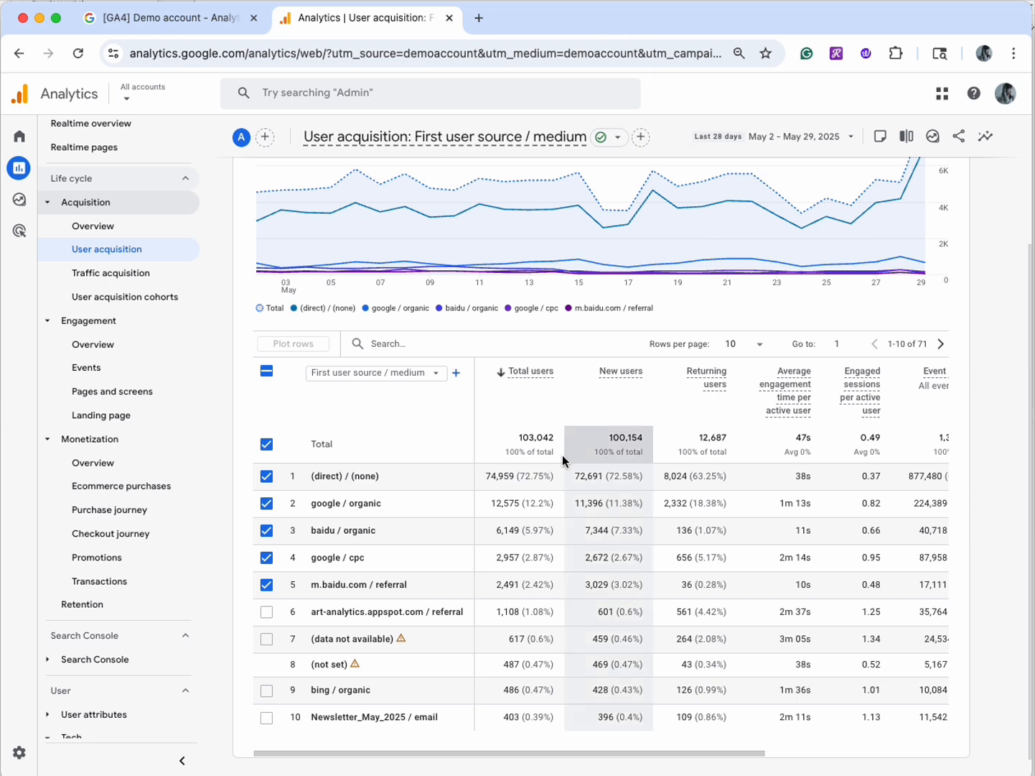
Open the Pages and screens report and set its primary dimension to Page title and screen class, reviewing metrics through Key events.
{"action": "left_click", "coordinate": [97, 397]}
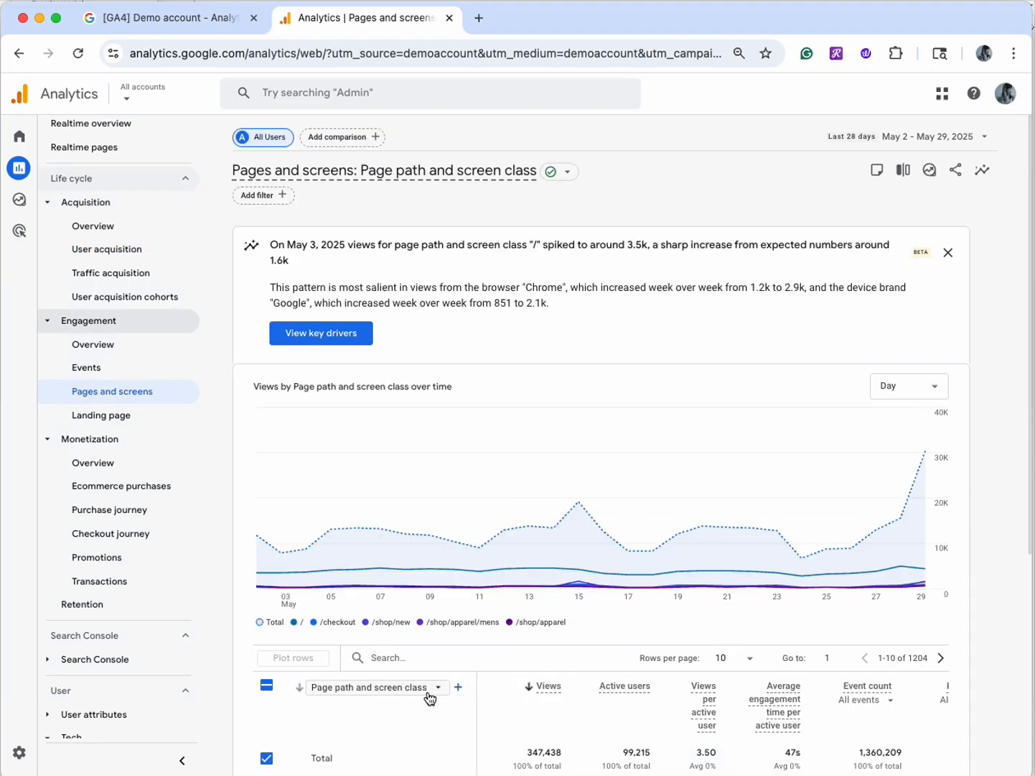
{"action": "scroll", "coordinate": [430, 694], "scroll_direction": "down", "scroll_amount": 5}
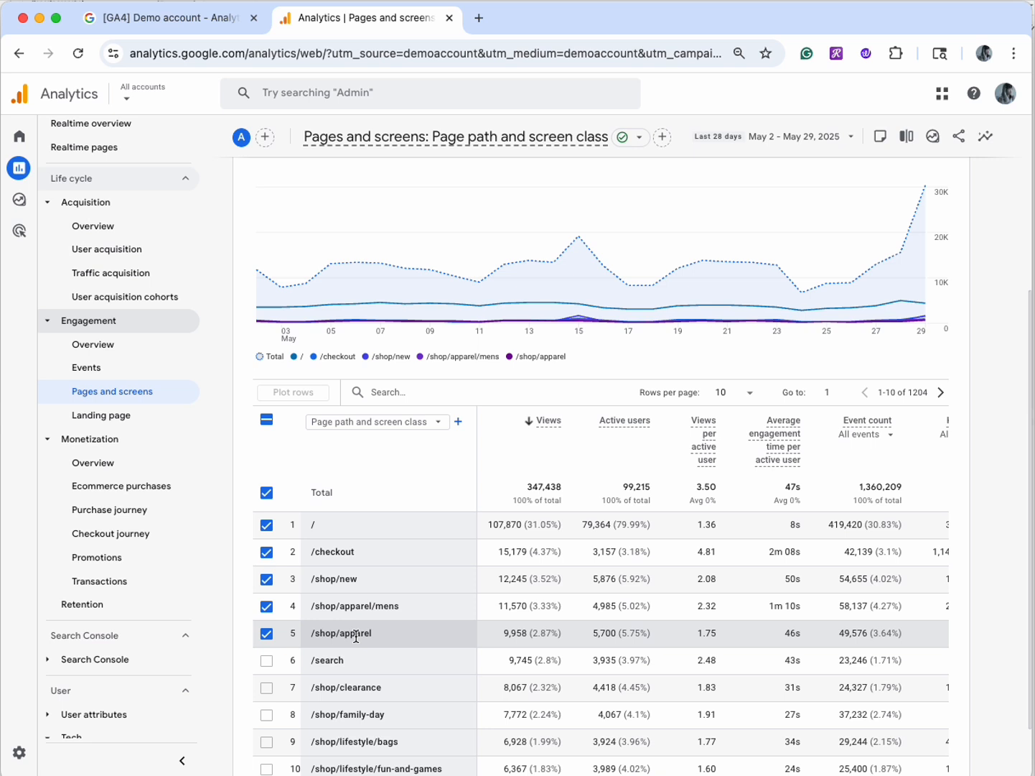
{"action": "left_click", "coordinate": [438, 422]}
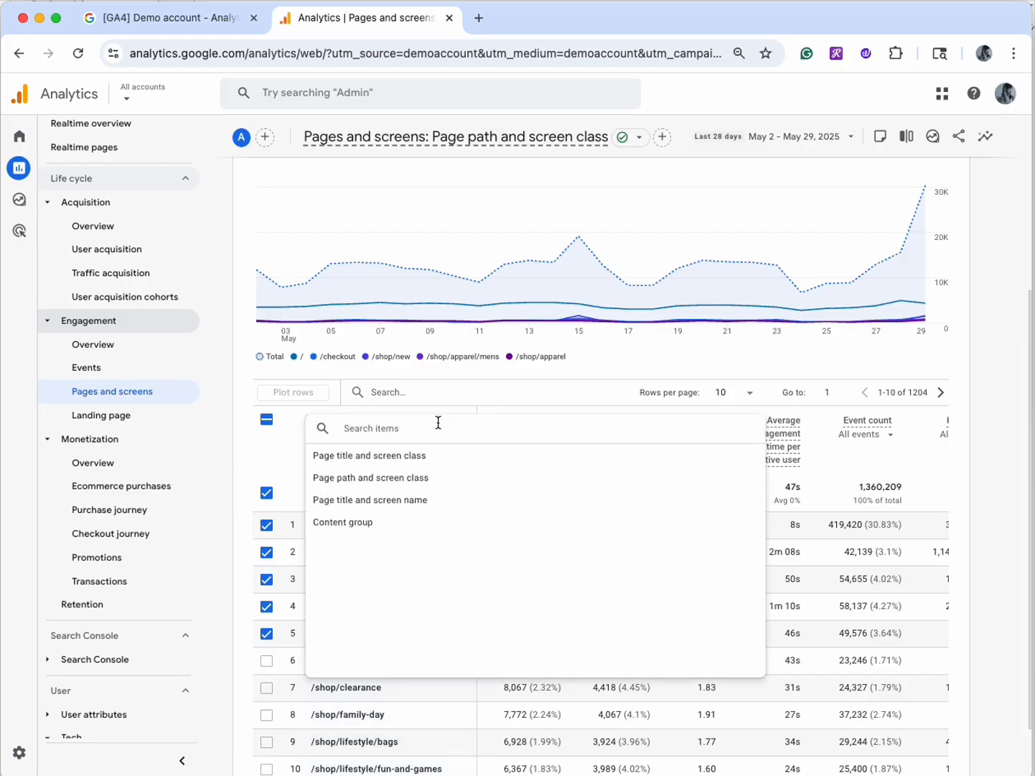
{"action": "left_click", "coordinate": [425, 460]}
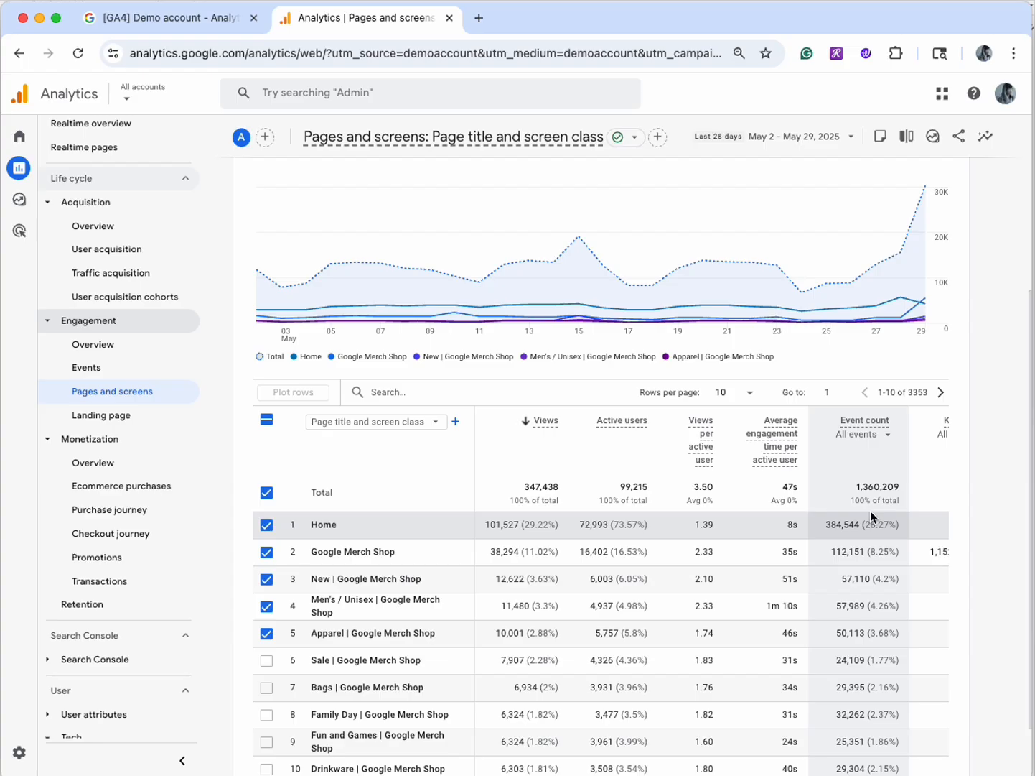
{"action": "scroll", "coordinate": [868, 545], "scroll_direction": "right", "scroll_amount": 3}
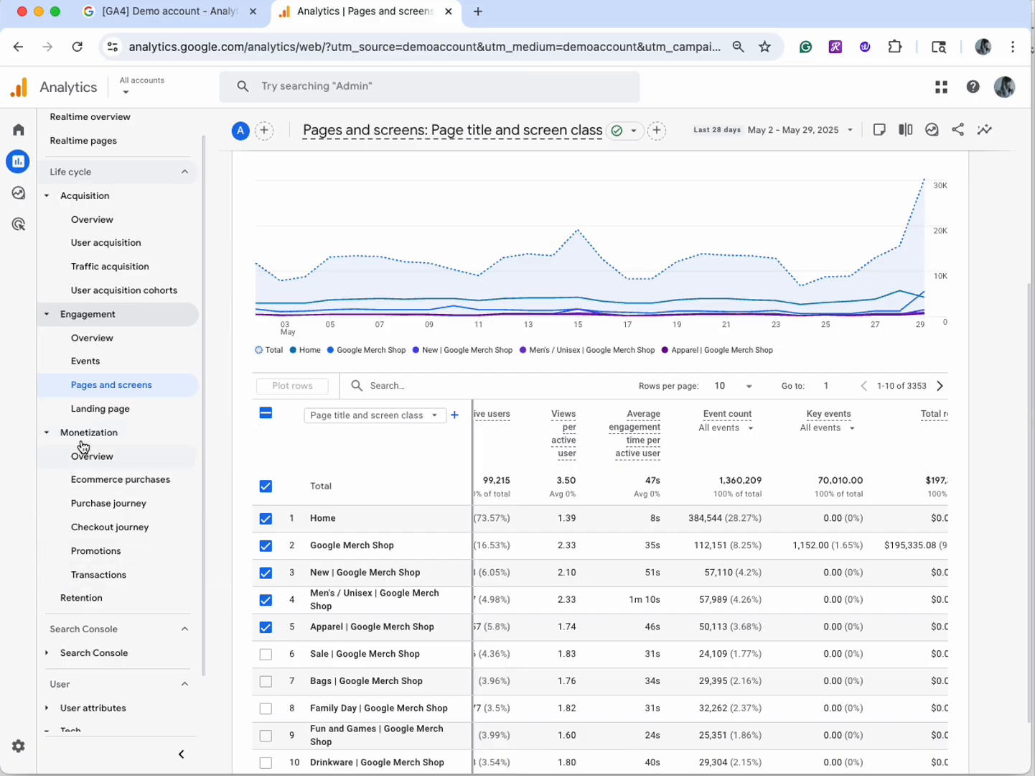
Open the Ecommerce purchases report and break it down by Item category to review the category rows.
{"action": "left_click", "coordinate": [111, 481]}
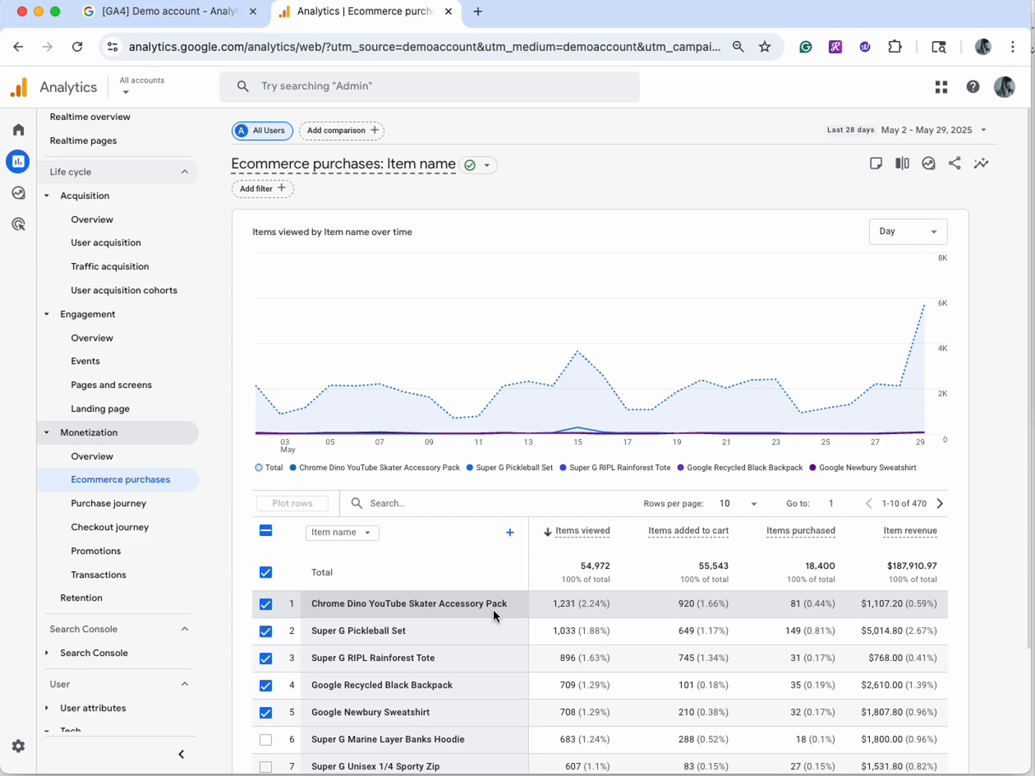
{"action": "left_click", "coordinate": [363, 533]}
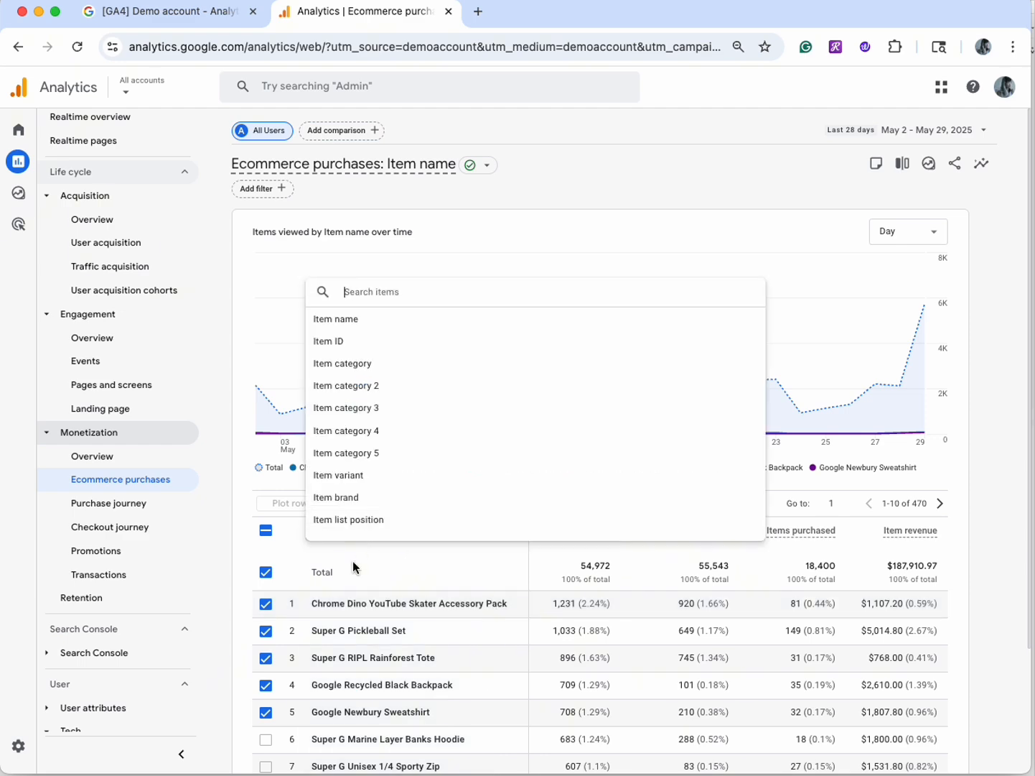
{"action": "left_click", "coordinate": [372, 364]}
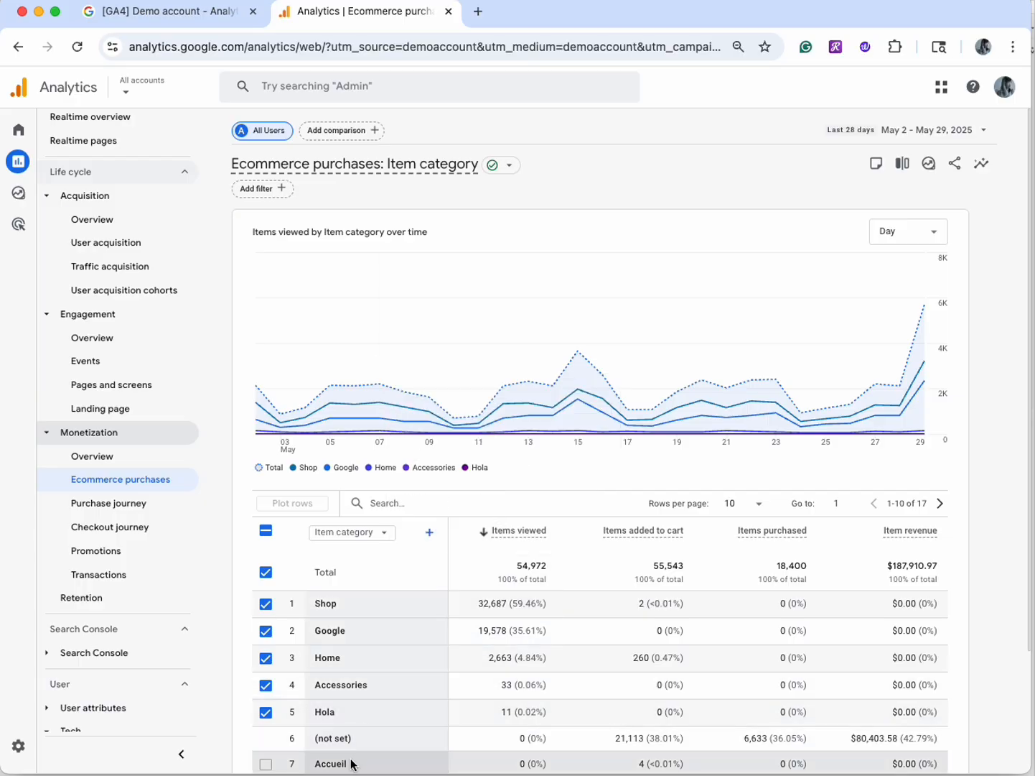
{"action": "scroll", "coordinate": [376, 665], "scroll_direction": "down", "scroll_amount": 2}
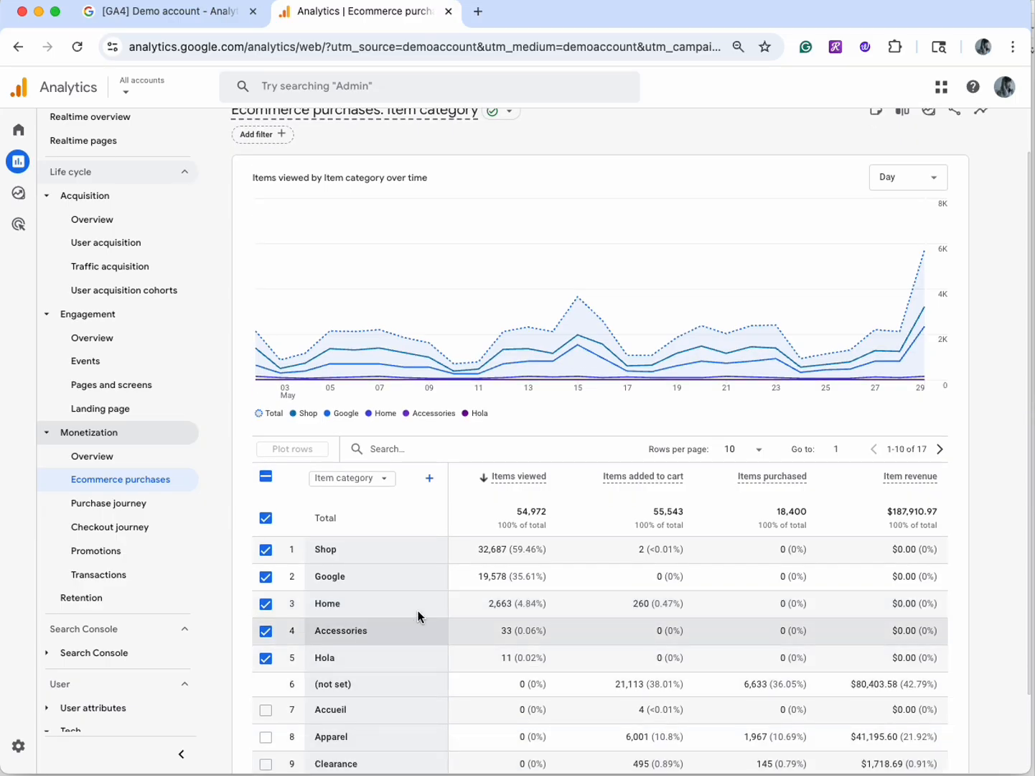
Change the Ecommerce purchases table's primary dimension to Item ID and check the definition of the Item revenue metric.
{"action": "left_click", "coordinate": [385, 481]}
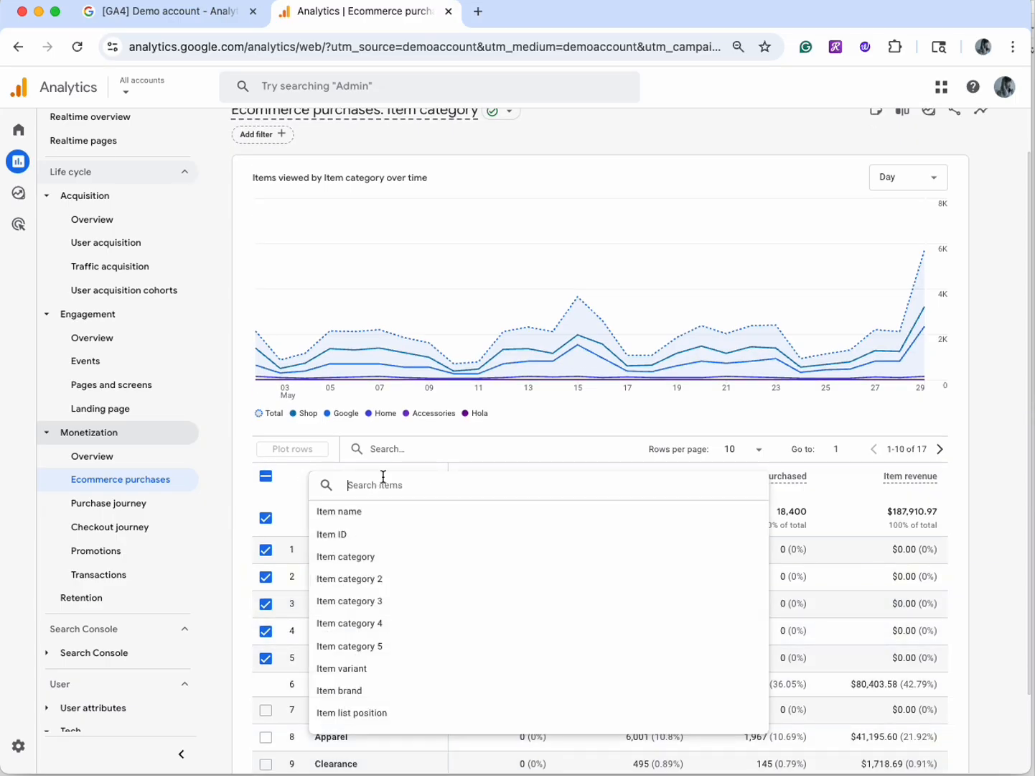
{"action": "left_click", "coordinate": [357, 534]}
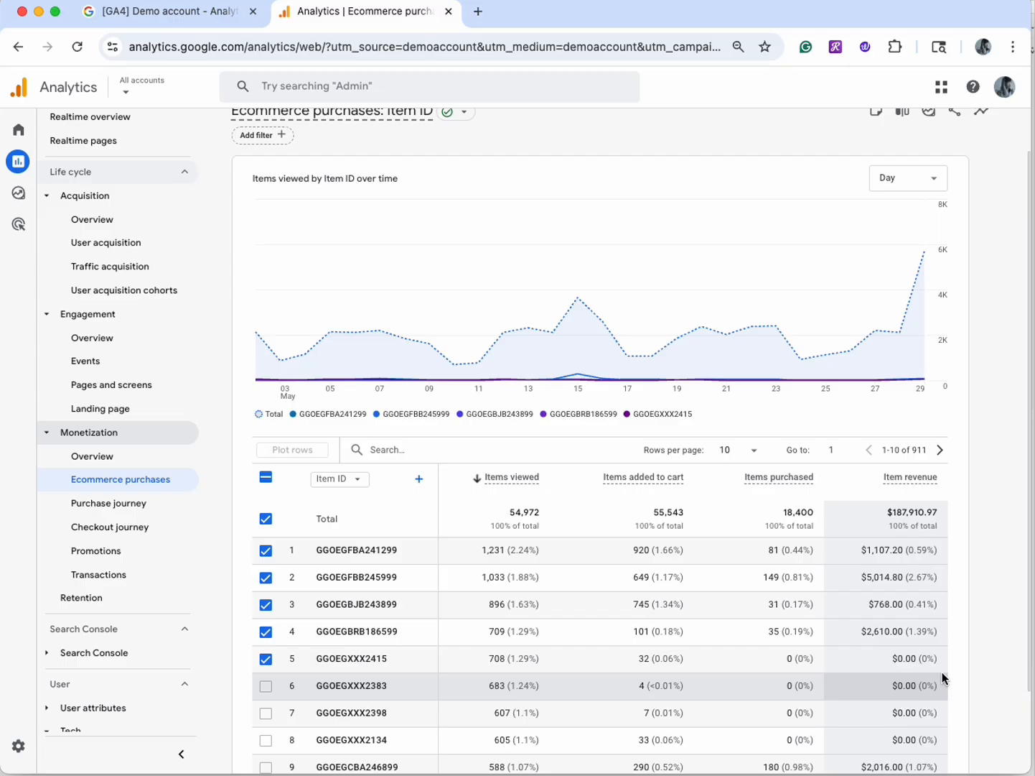
{"action": "mouse_move", "coordinate": [913, 478]}
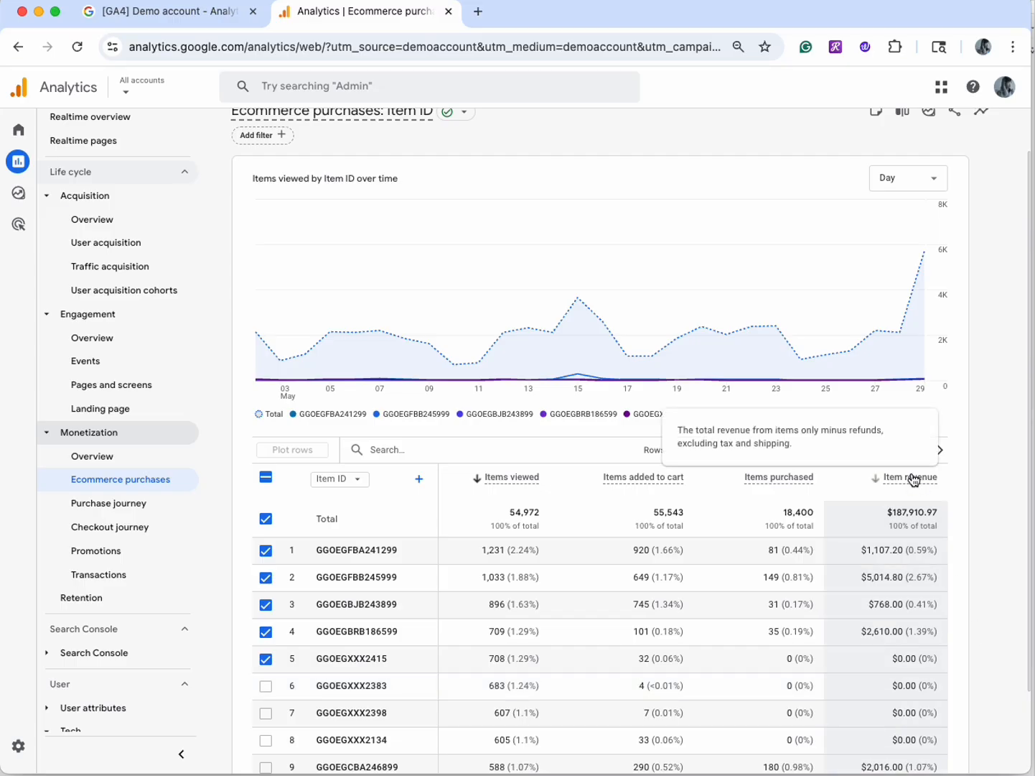